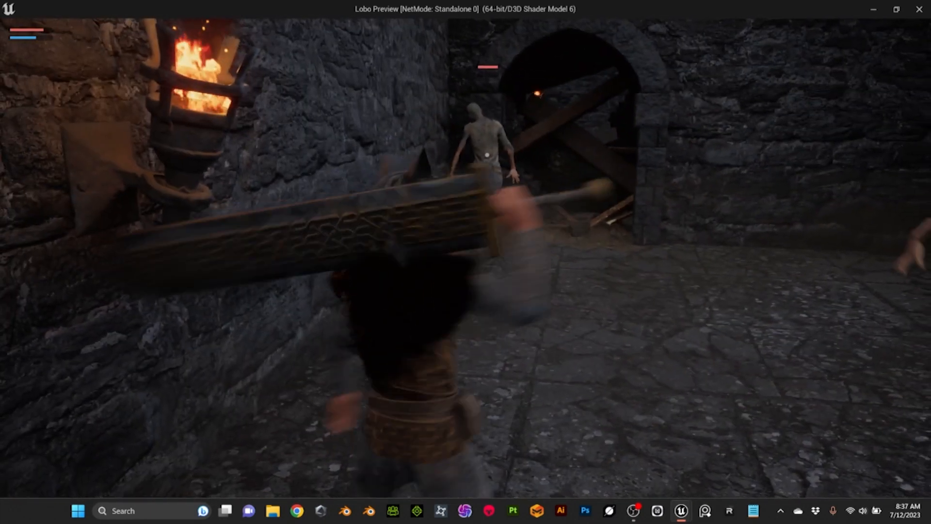
key(w)
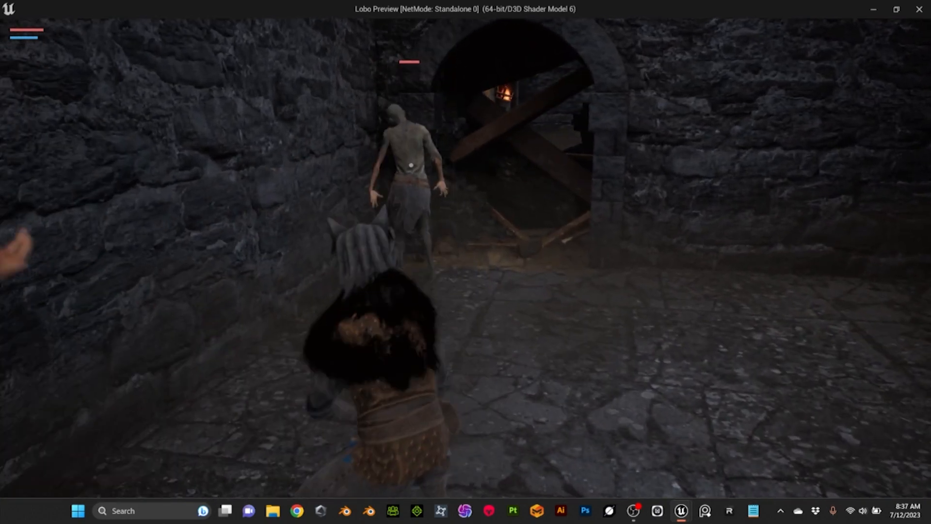
key(space)
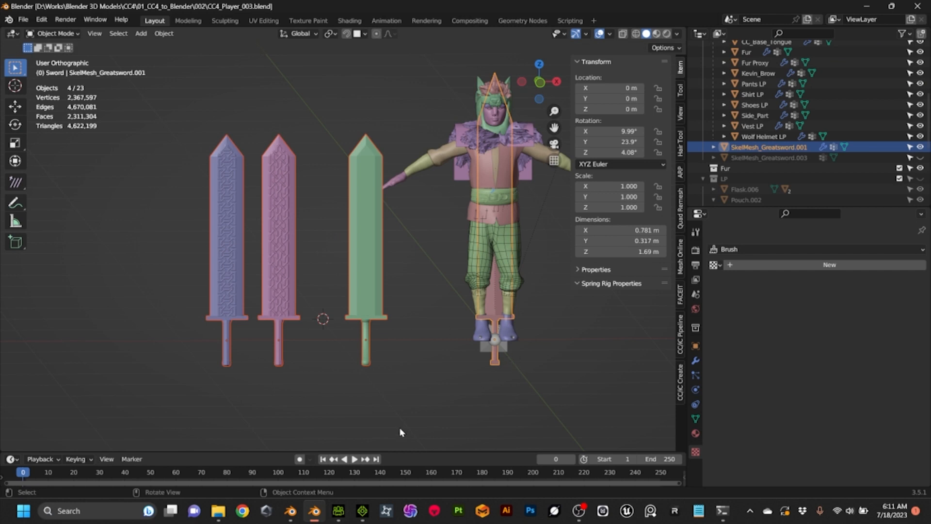
Isolate the character's CC_Base_Body mesh in local view, without its clothing, helmet and swords.
mouse_move(363, 516)
shift+middle_drag(439, 255, 298, 287)
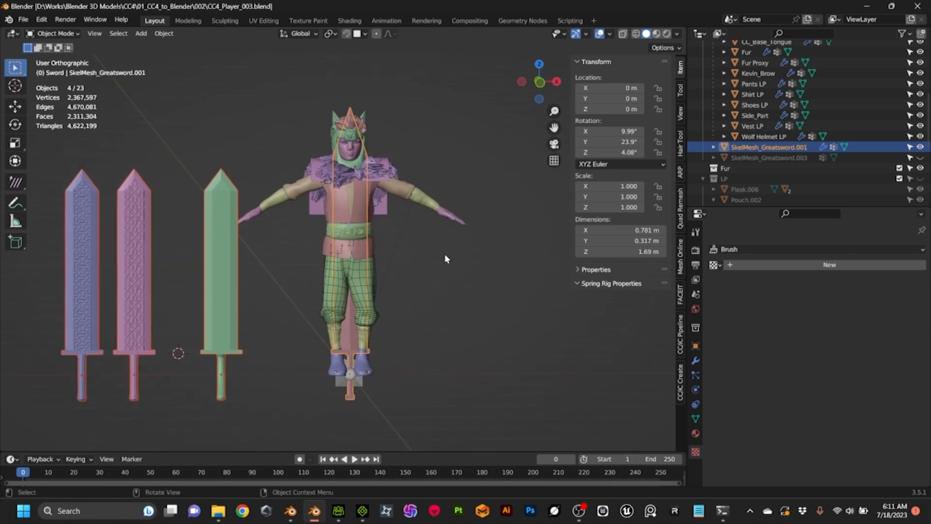
scroll(444, 254, up, 4)
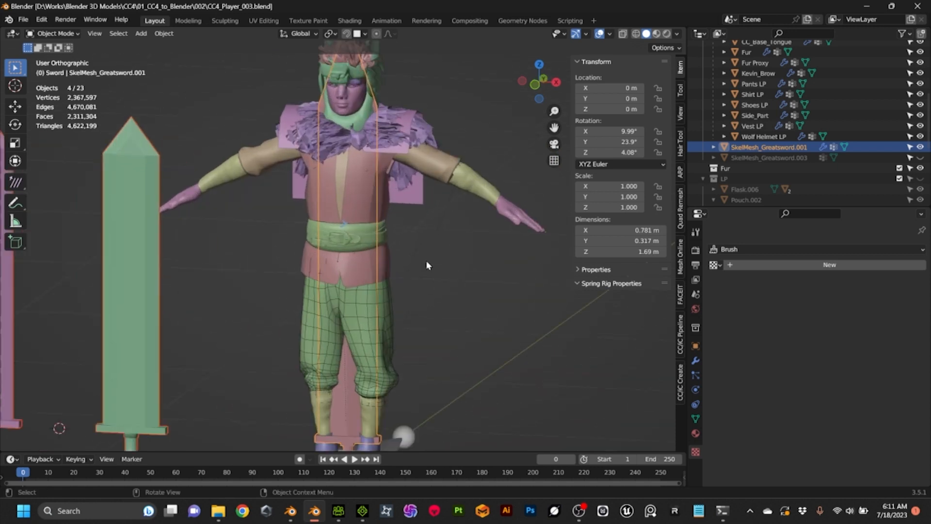
middle_drag(461, 280, 388, 298)
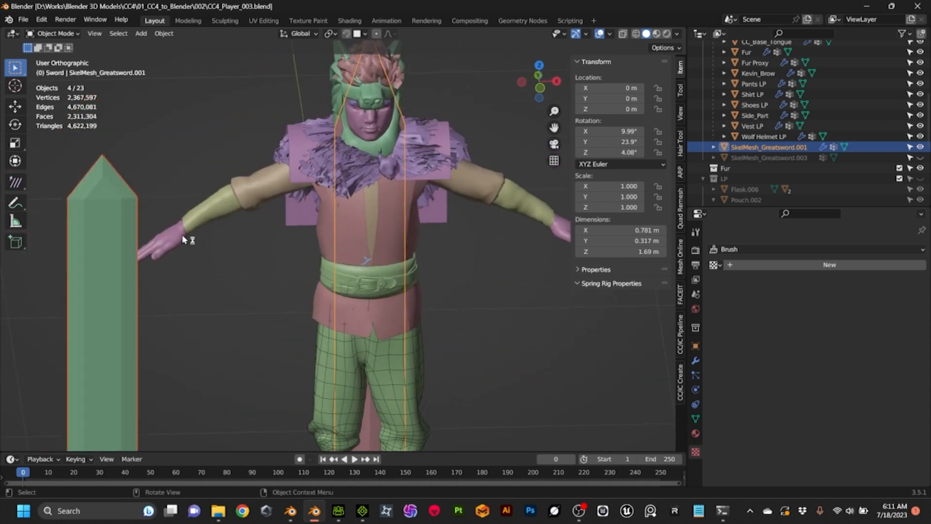
click(169, 233)
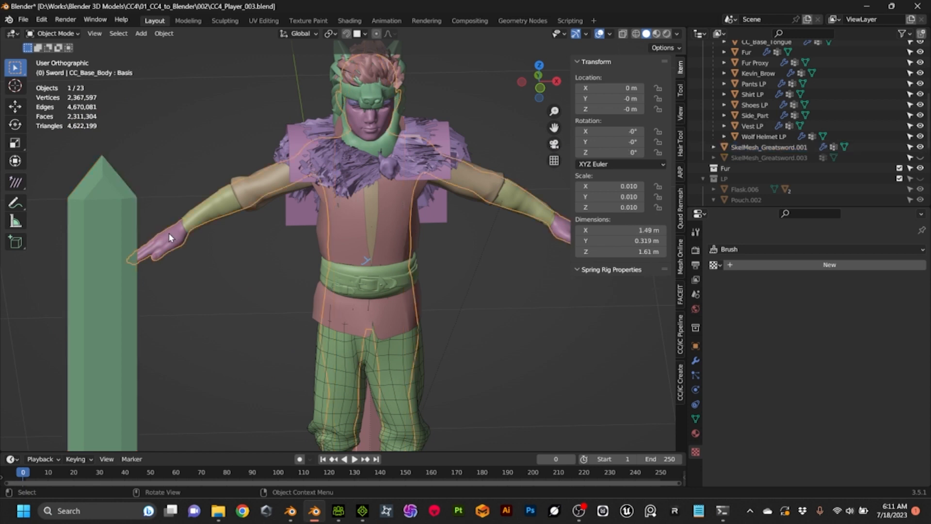
key(KP_Divide)
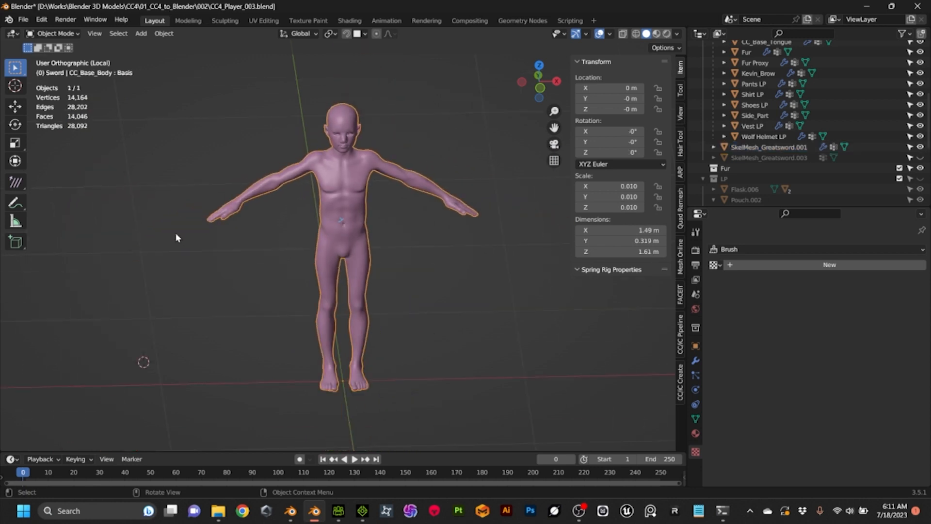
scroll(175, 232, up, 3)
scroll(205, 189, up, 2)
scroll(233, 199, down, 3)
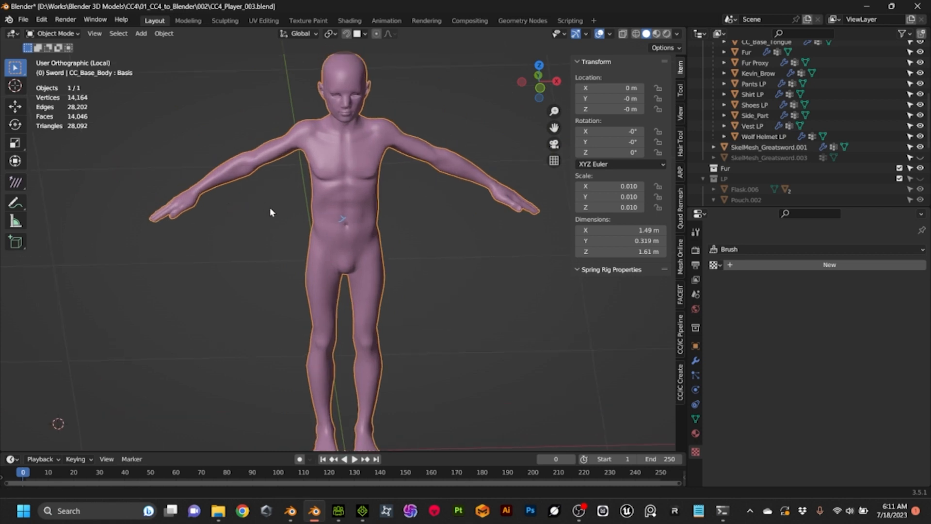
scroll(281, 220, up, 2)
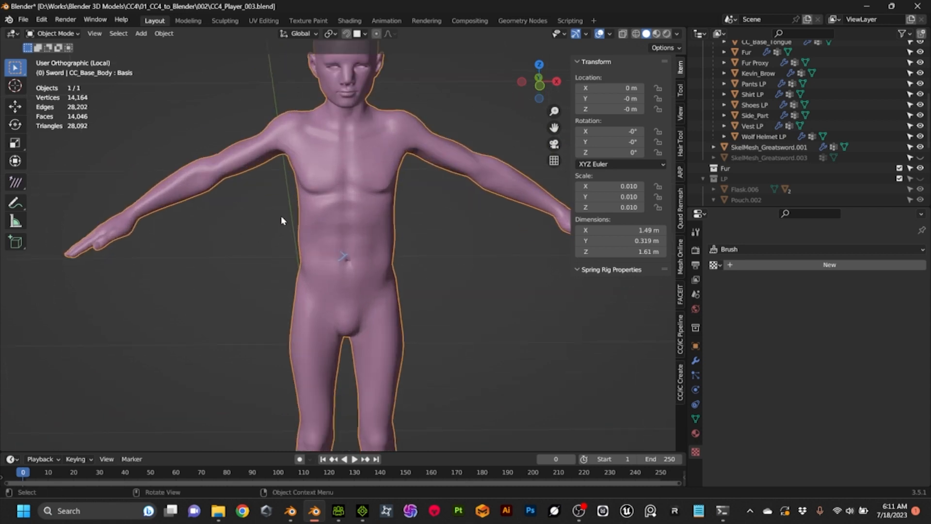
Put the isolated body mesh into Edit Mode and deselect all of its geometry.
key(Tab)
scroll(493, 229, up, 2)
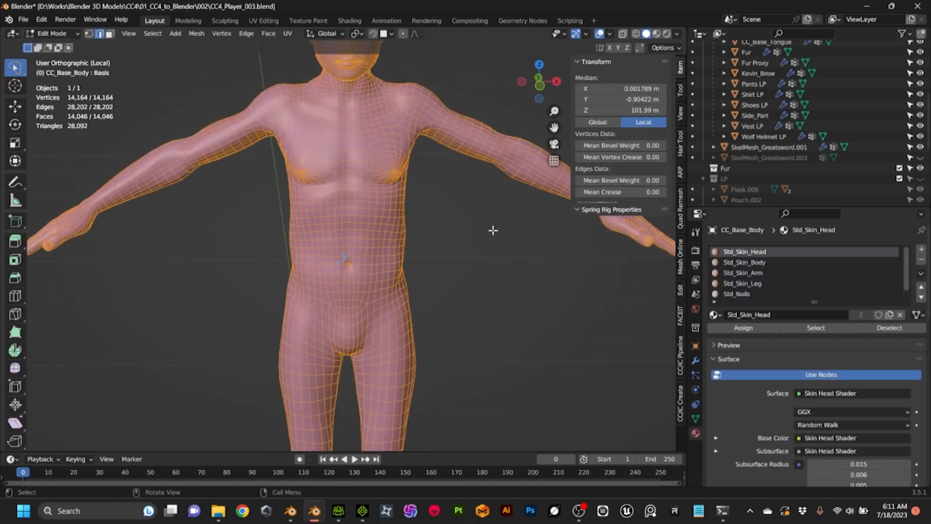
key(alt+a)
middle_drag(451, 241, 395, 214)
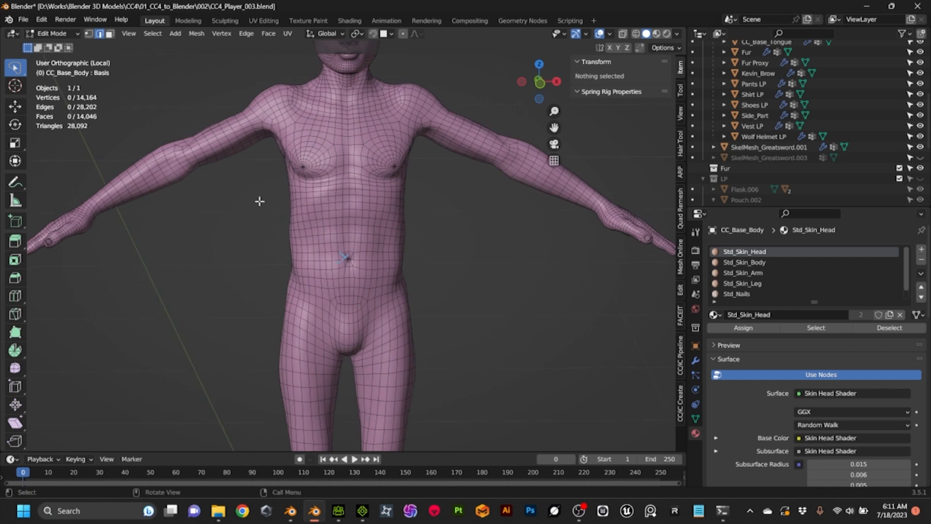
Examine the base body's quad topology and triangle count from the side and the front.
middle_drag(188, 175, 245, 216)
scroll(246, 216, down, 3)
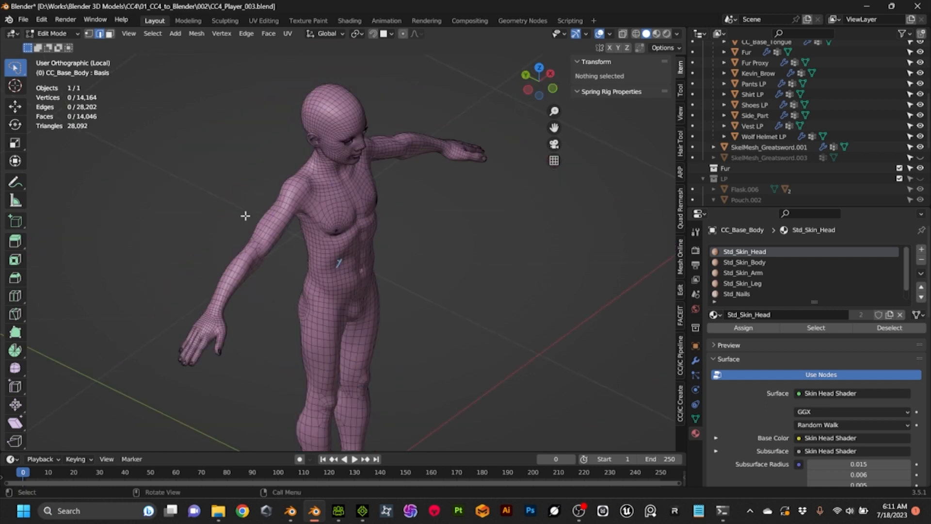
scroll(372, 314, up, 3)
scroll(352, 308, up, 2)
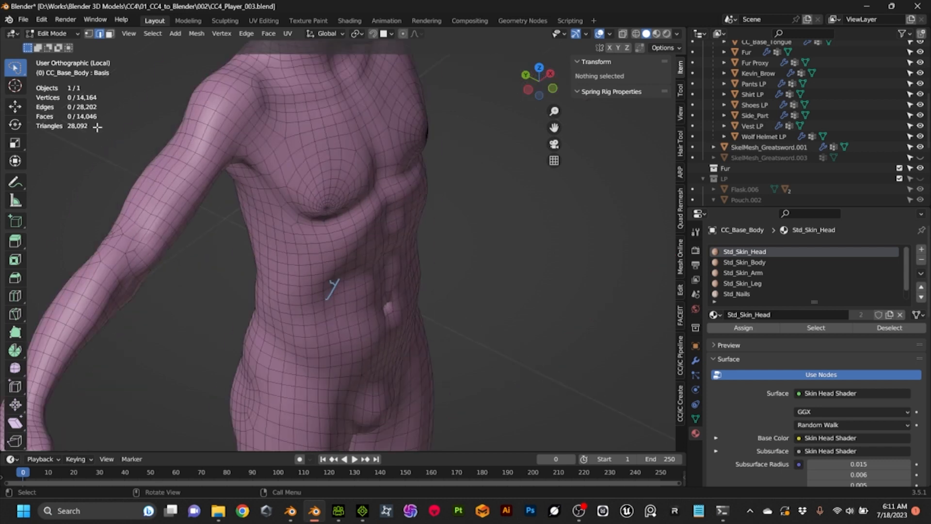
middle_drag(388, 258, 382, 238)
scroll(466, 322, down, 2)
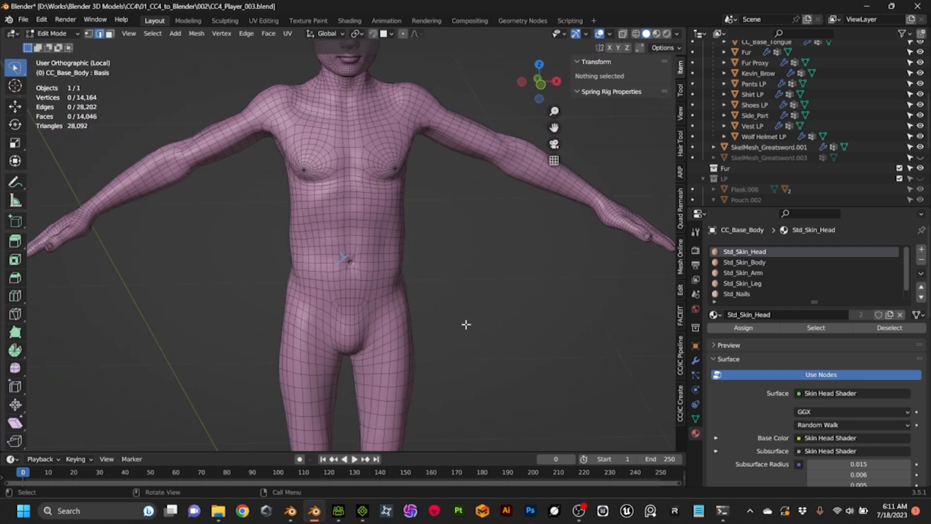
scroll(465, 322, up, 1)
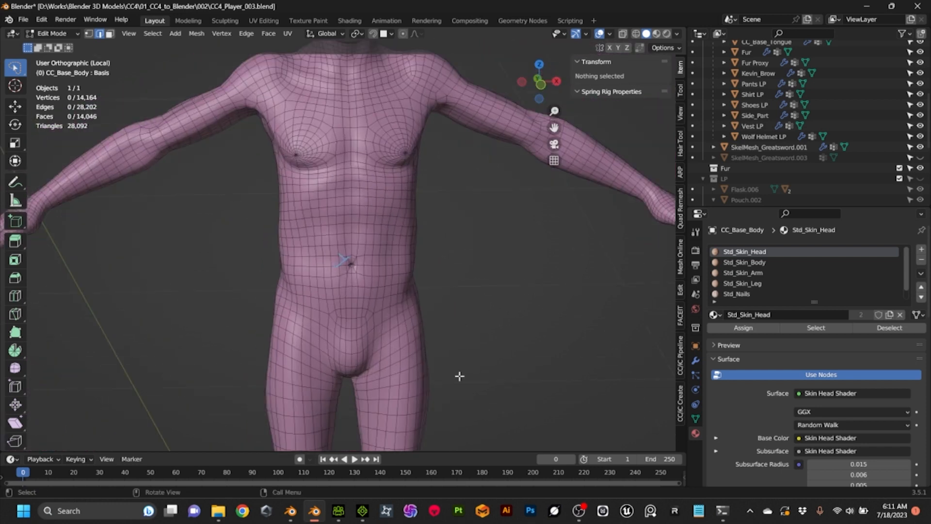
Switch to the other Blender window and put the m_tal_ovw_body_preview.001 body mesh into Edit Mode.
click(292, 513)
scroll(327, 223, up, 2)
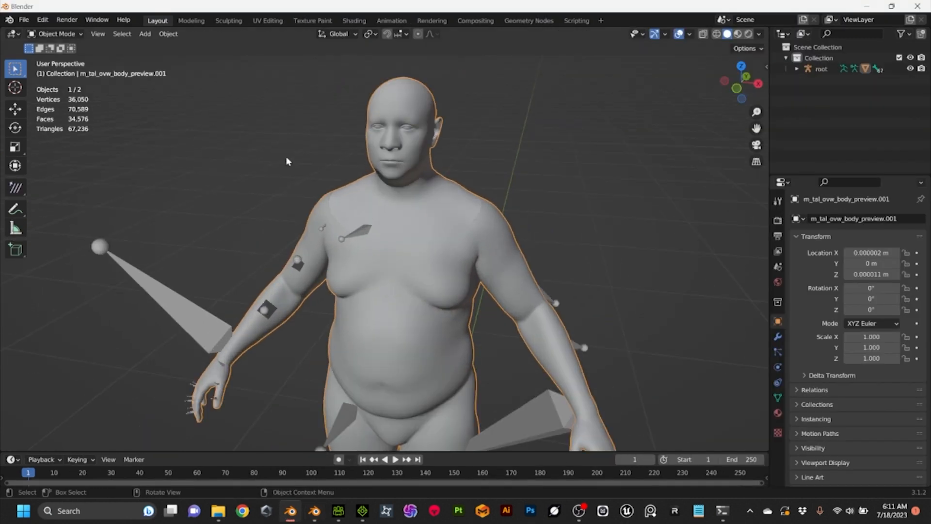
middle_drag(274, 168, 316, 185)
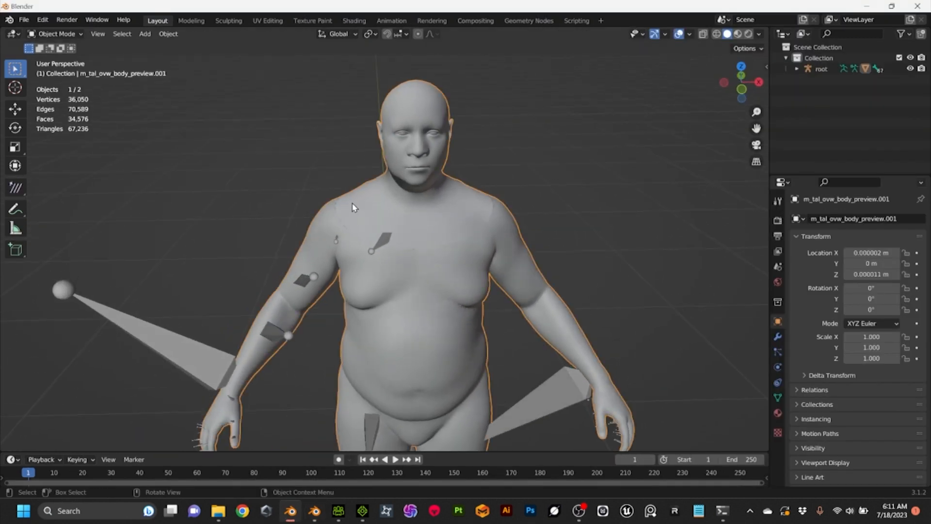
key(Tab)
scroll(353, 202, up, 3)
Examine the second body's vertex density, especially where the neck and upper-chest mesh meets the shoulders and torso.
middle_drag(399, 179, 388, 168)
scroll(388, 168, down, 2)
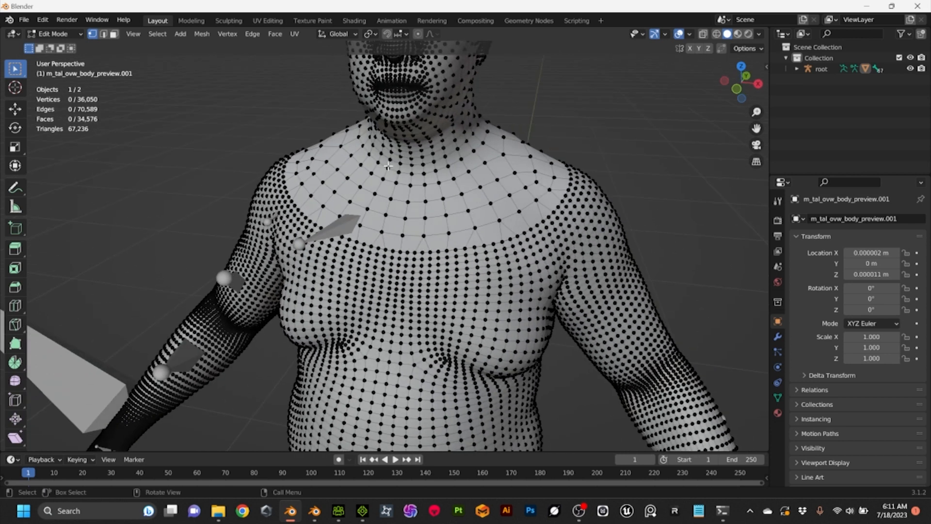
scroll(437, 197, down, 3)
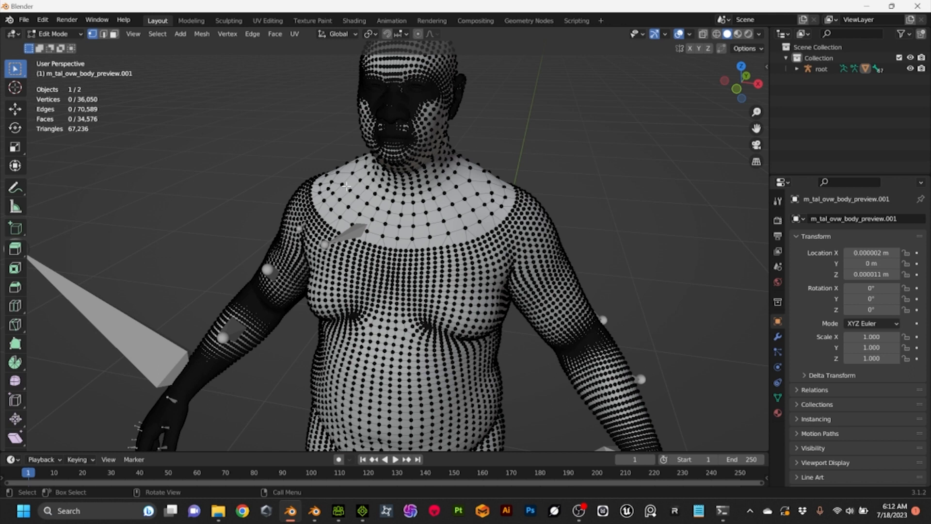
scroll(345, 186, down, 3)
middle_drag(367, 192, 545, 191)
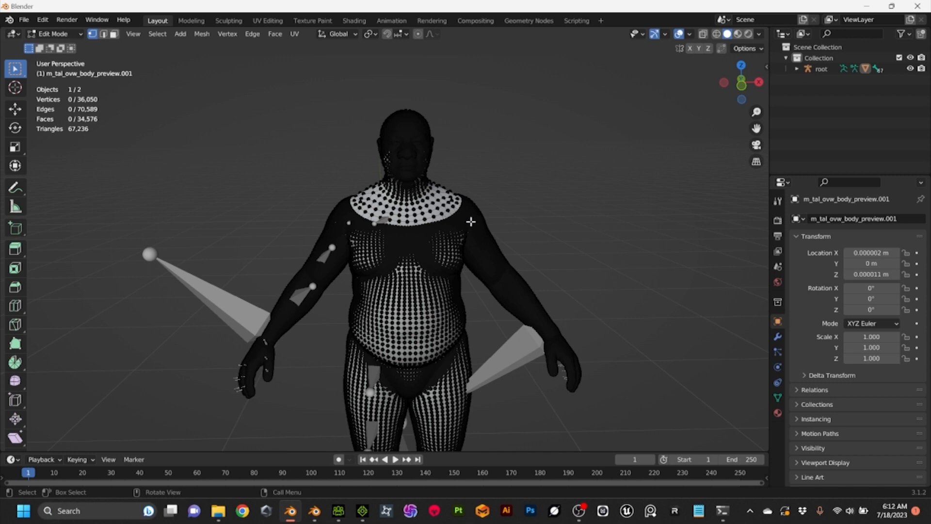
middle_drag(545, 220, 569, 236)
scroll(501, 220, up, 3)
scroll(540, 231, up, 2)
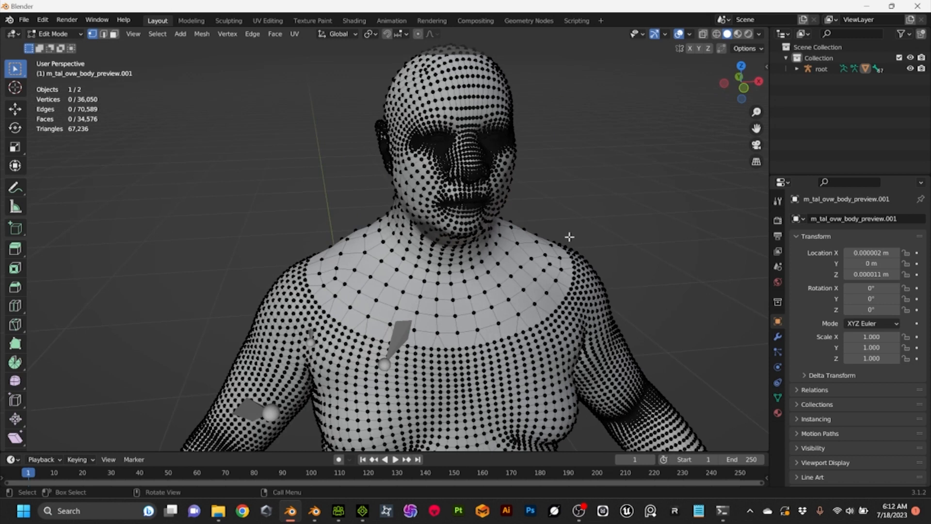
scroll(569, 236, up, 2)
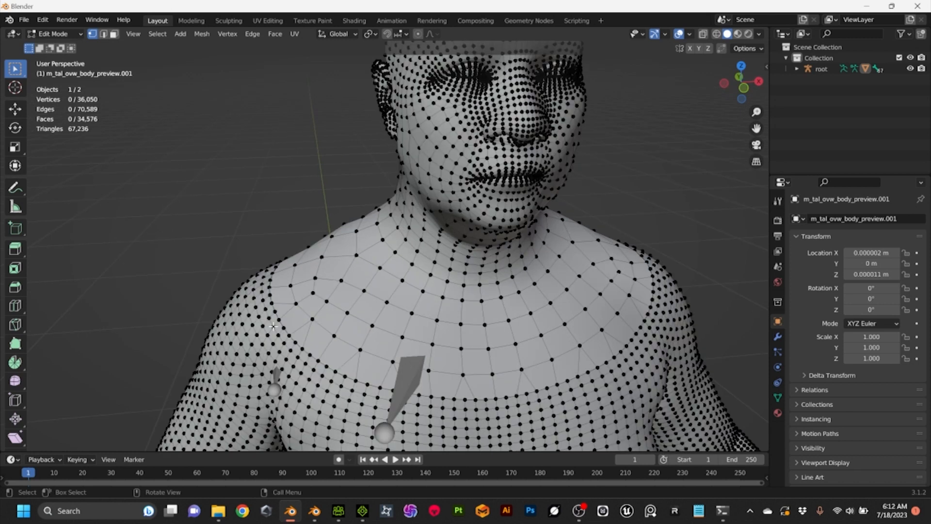
scroll(273, 326, down, 3)
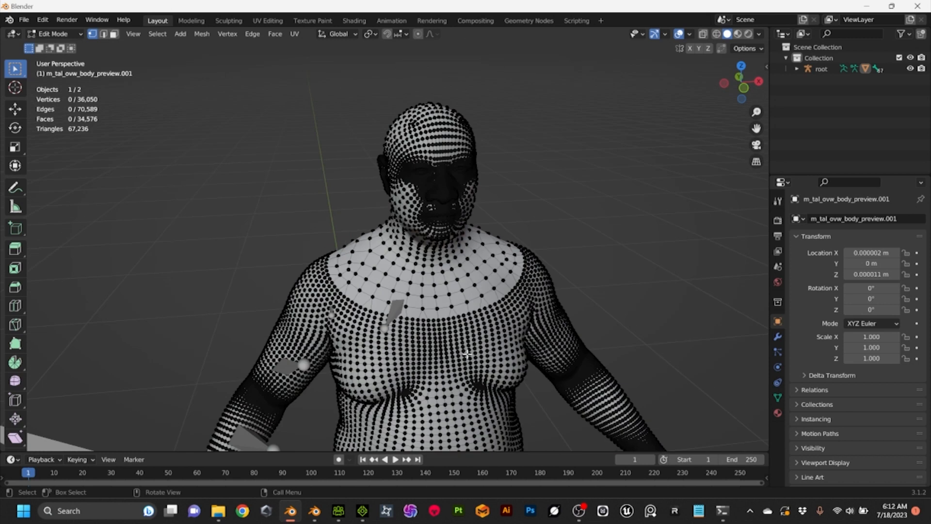
scroll(467, 351, down, 2)
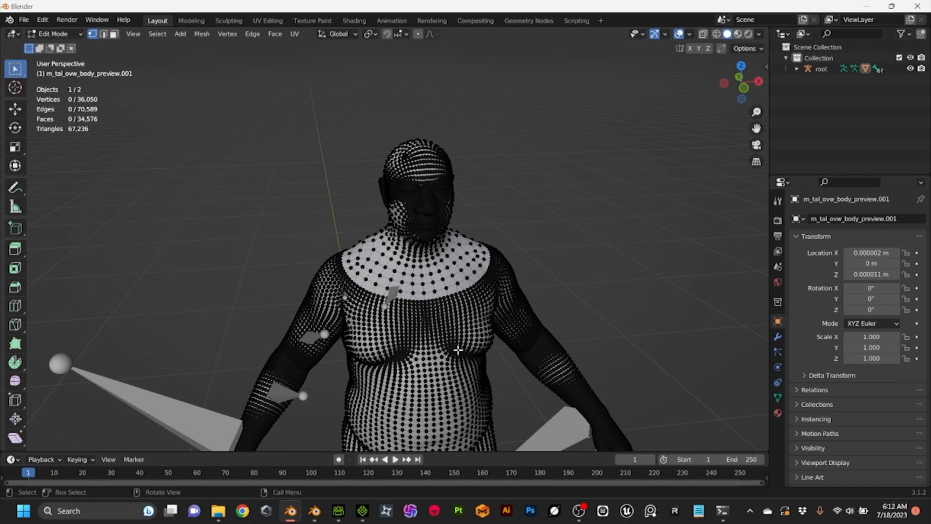
scroll(457, 349, up, 2)
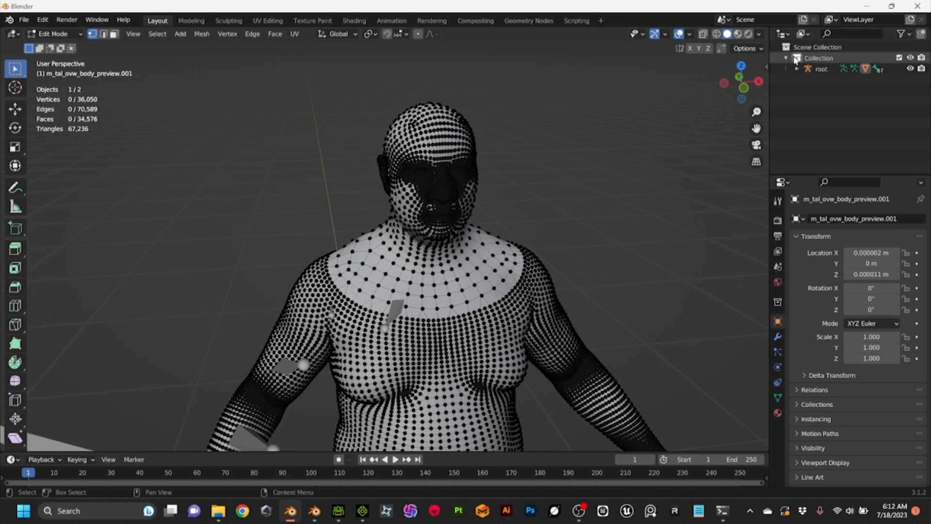
Switch to Character Creator 4 and look at the CC4_Player character.
key(alt+Tab)
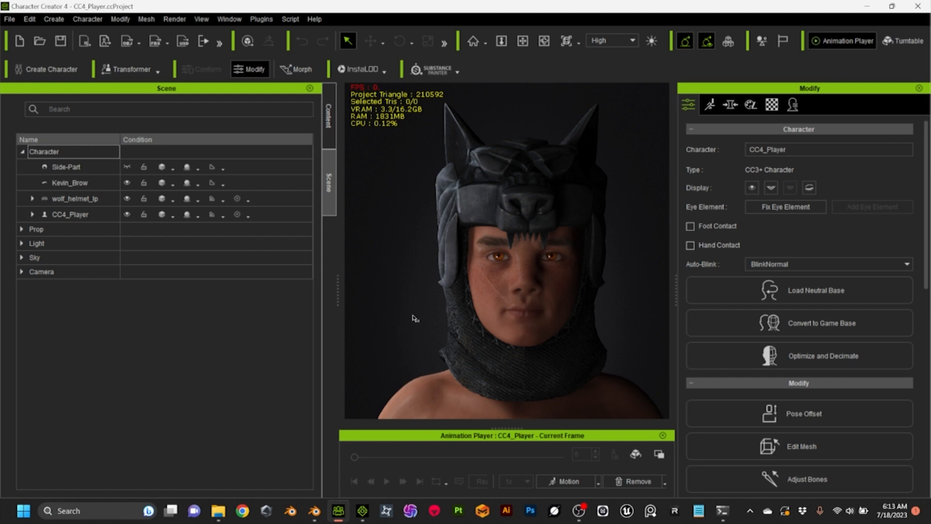
scroll(406, 324, down, 2)
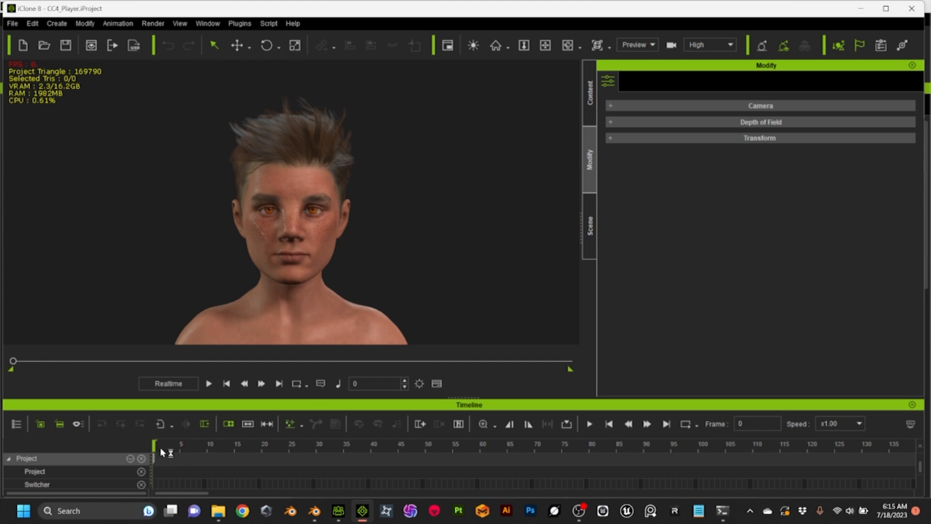
In iClone 8, select the CC4_Player character and show its modification settings.
mouse_move(160, 447)
mouse_down()
mouse_move(233, 452)
mouse_move(154, 453)
mouse_up()
click(591, 102)
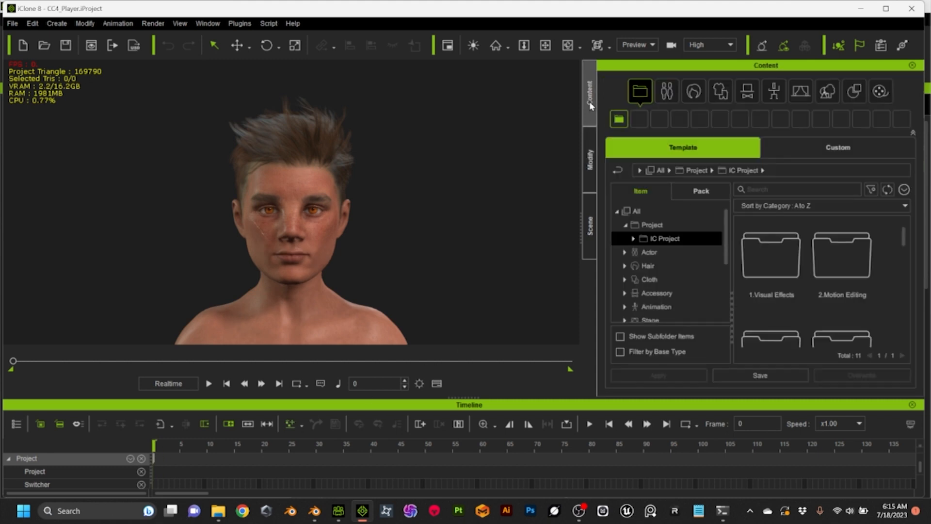
click(590, 224)
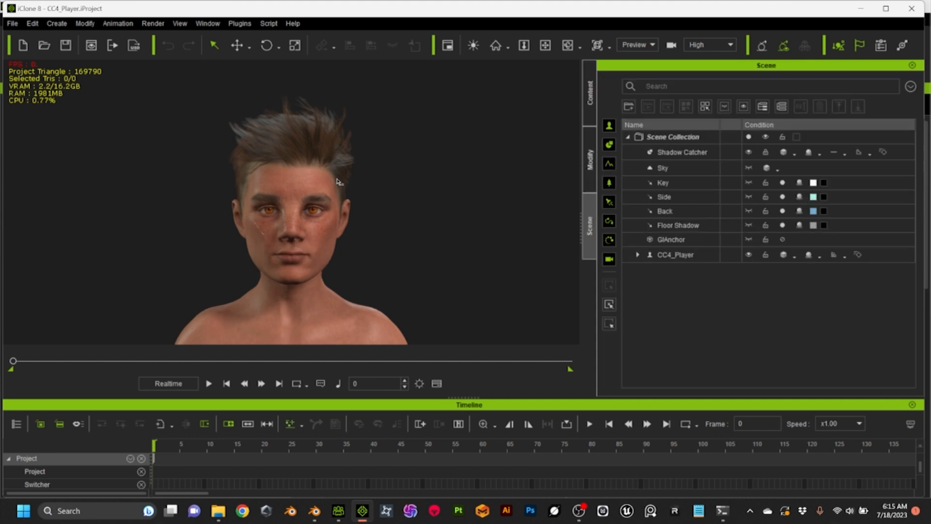
click(321, 180)
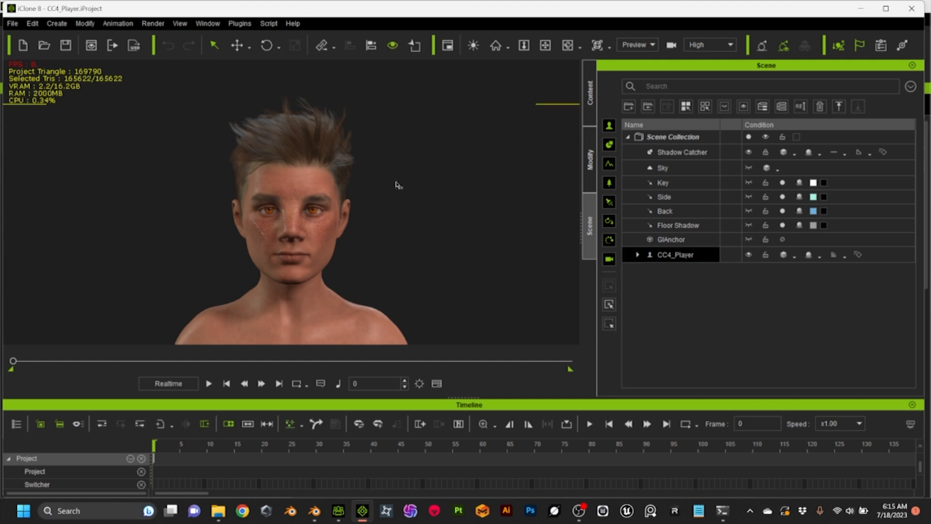
click(587, 165)
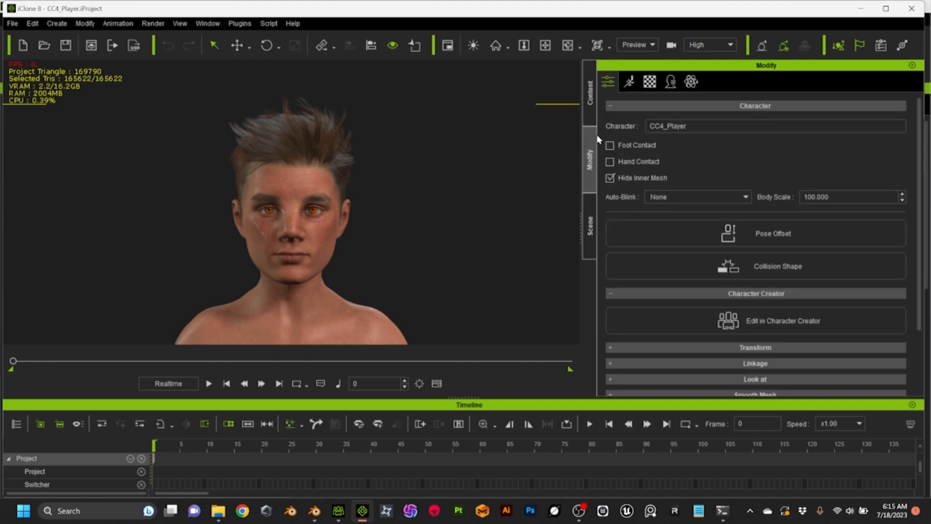
Open the Face Key editor for the character and show its expression presets.
click(630, 82)
scroll(792, 296, down, 1)
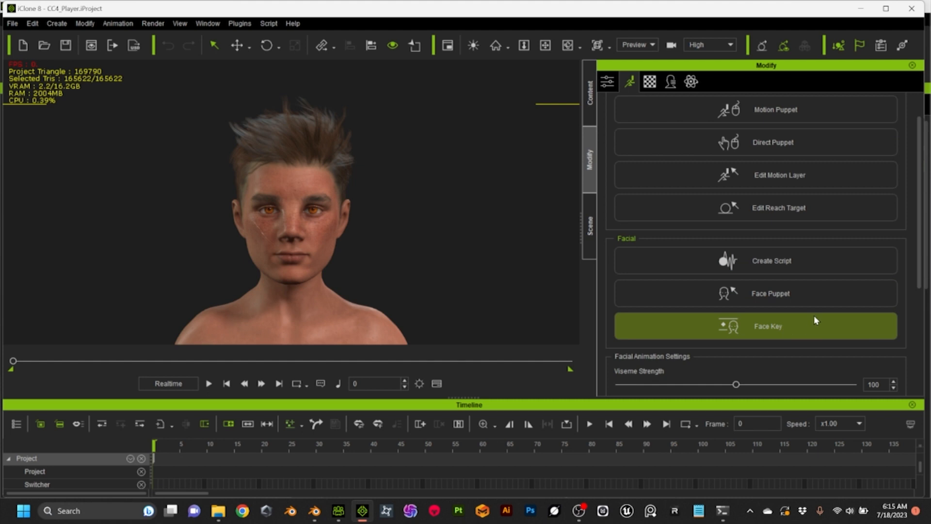
click(652, 326)
click(601, 132)
Browse the happy expression presets and switch the expression style to 05-Fear.
scroll(619, 245, down, 5)
scroll(611, 233, up, 5)
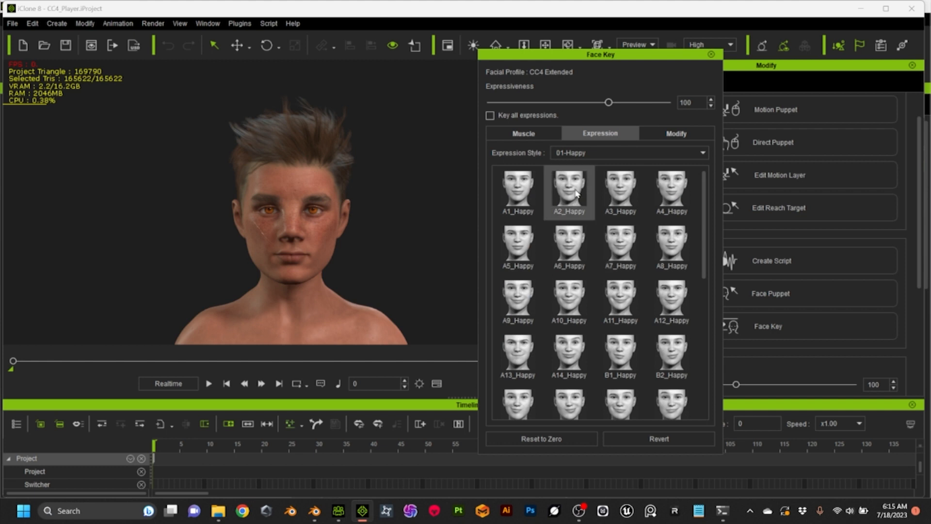
click(607, 154)
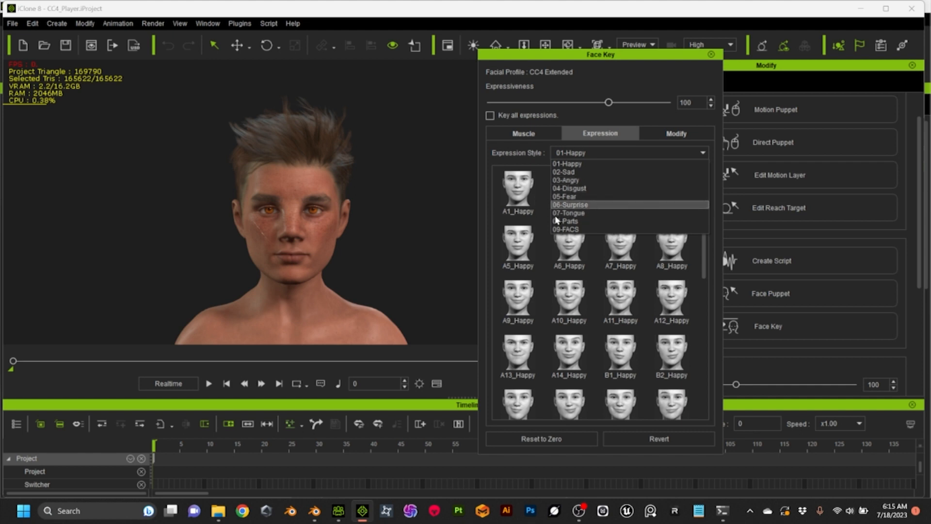
click(577, 196)
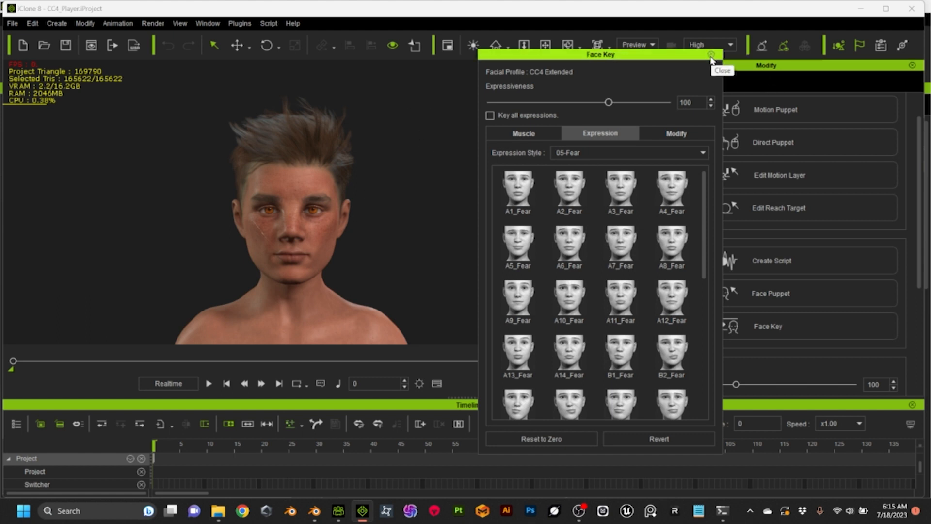
Close the Face Key editor and scrub the timeline to frame 9 to preview the character's facial animation.
click(711, 54)
mouse_move(155, 445)
mouse_down()
mouse_move(175, 445)
mouse_move(154, 448)
mouse_up()
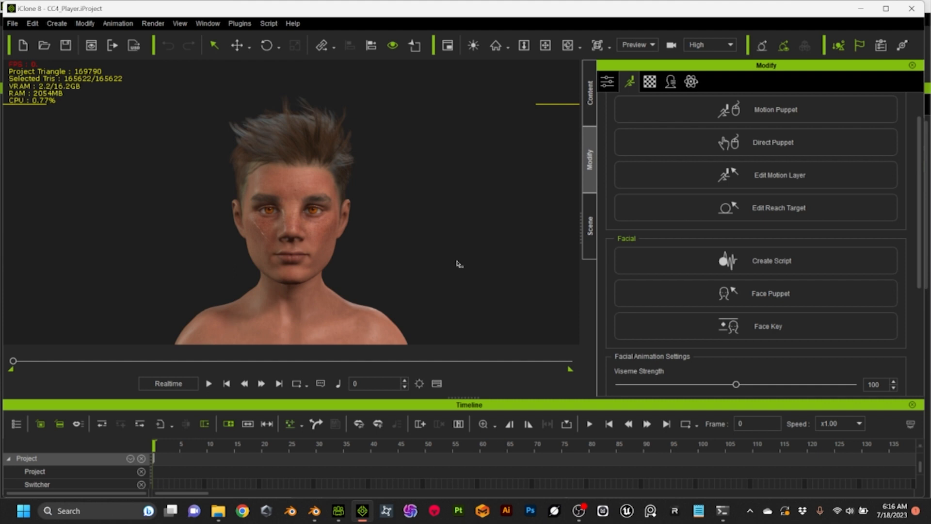
drag(167, 449, 191, 446)
scroll(707, 346, down, 1)
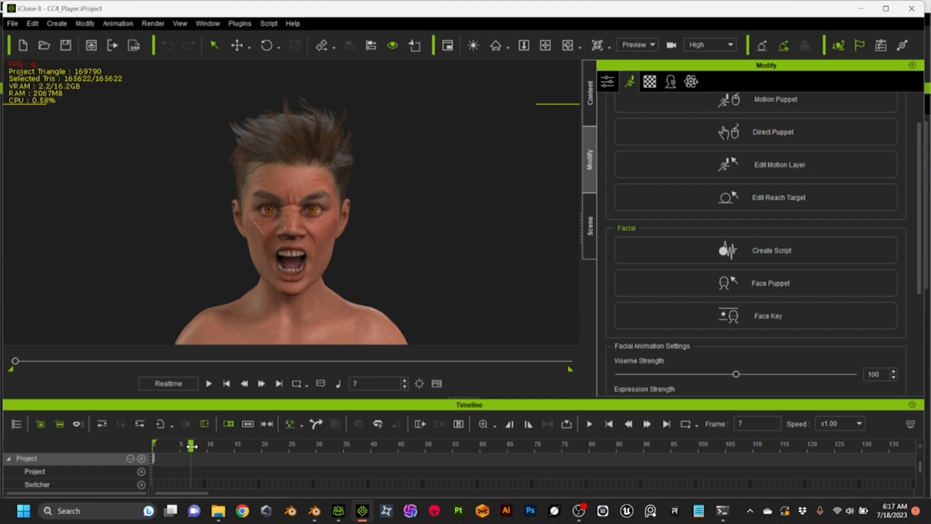
drag(194, 446, 201, 446)
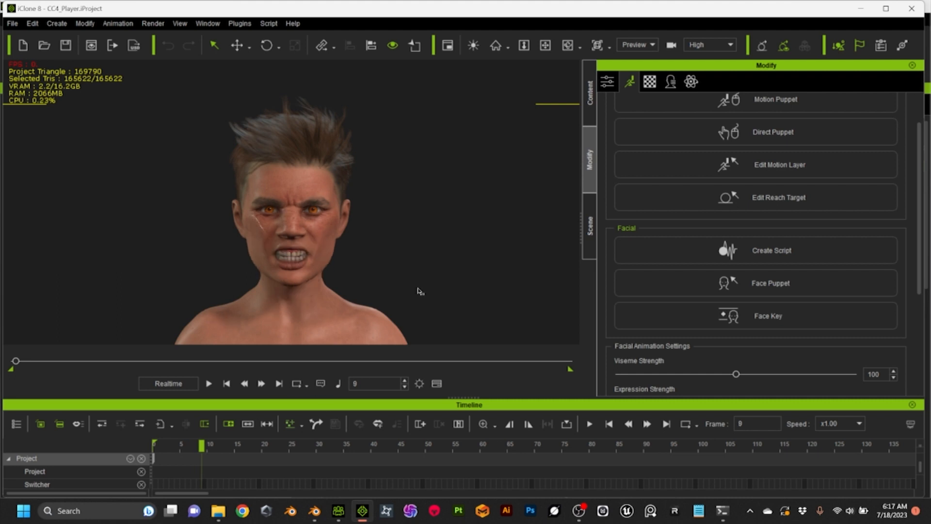
Examine the character's face up close while scrubbing the facial animation back to around frame 6.
scroll(387, 264, up, 2)
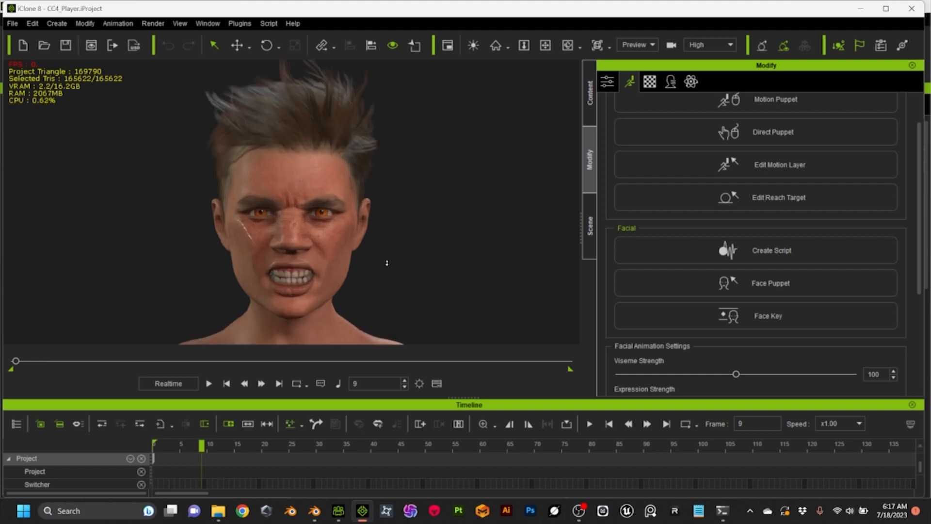
scroll(387, 263, up, 2)
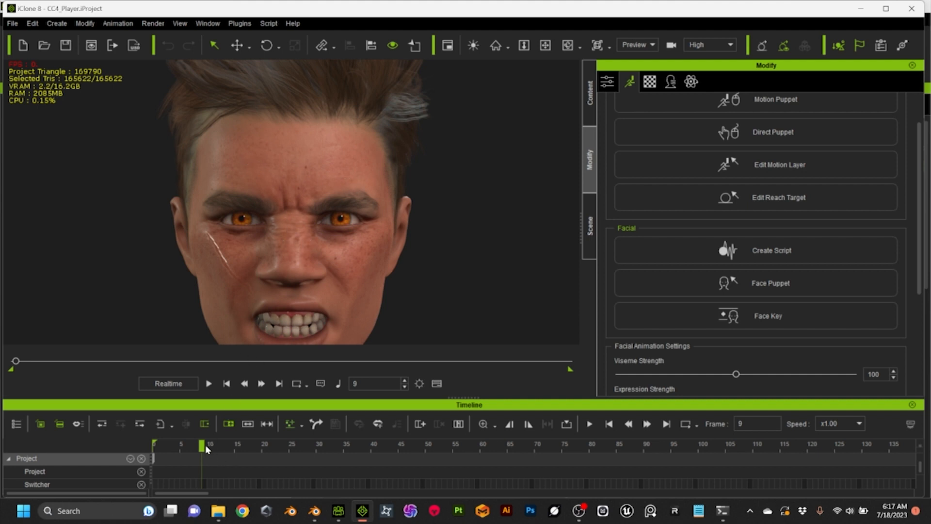
drag(202, 445, 191, 446)
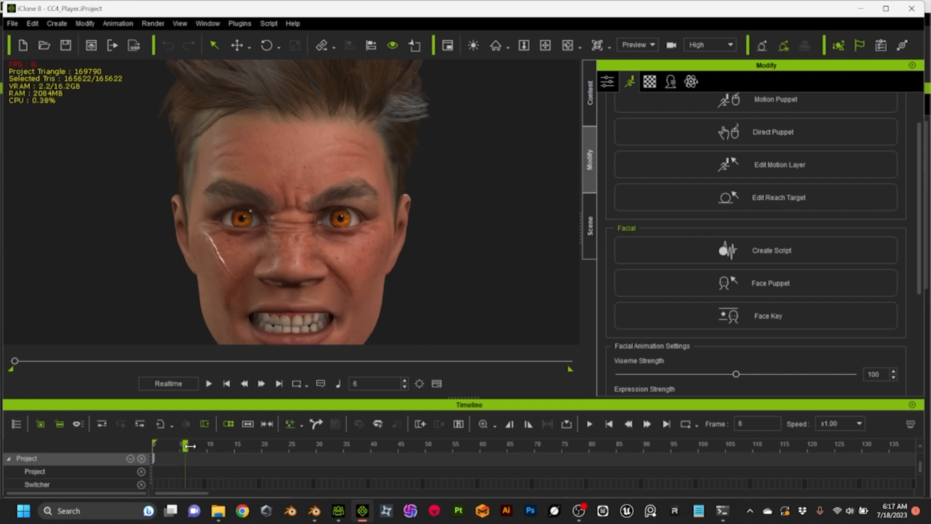
mouse_move(190, 446)
mouse_down()
mouse_move(175, 446)
mouse_move(193, 446)
mouse_up()
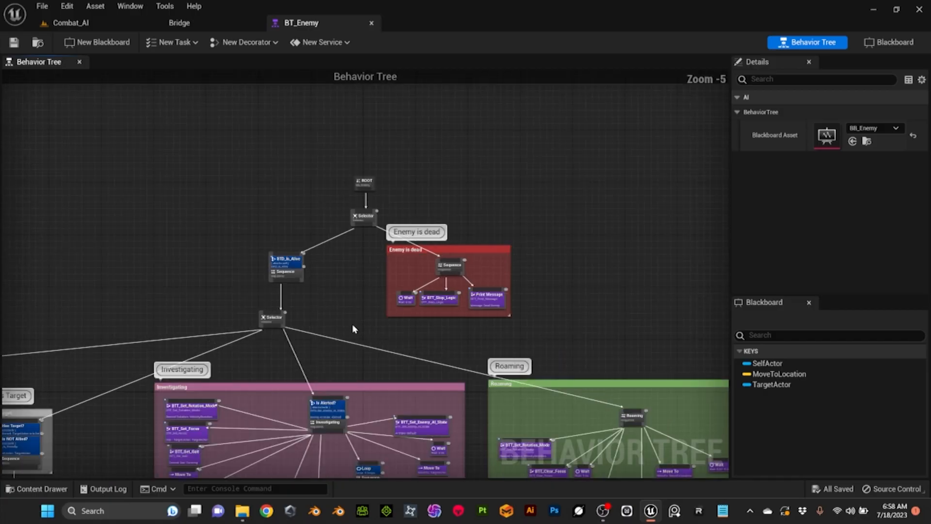
Switch to Unreal Engine and examine the root selector, the BTD_Is_Alive sequence and the Enemy is dead branch of the BT_Enemy behavior tree.
scroll(352, 324, down, 2)
right_drag(347, 316, 372, 219)
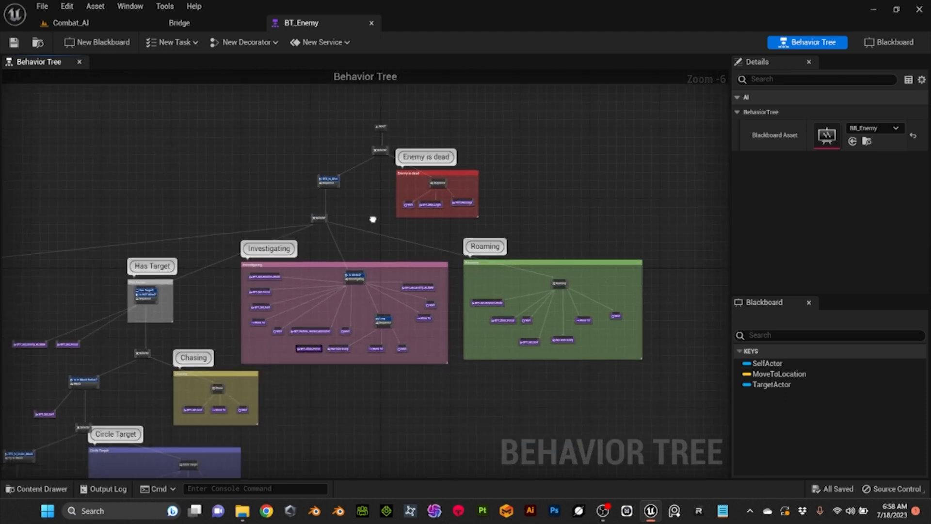
scroll(511, 194, up, 2)
right_drag(519, 184, 626, 271)
scroll(626, 271, down, 2)
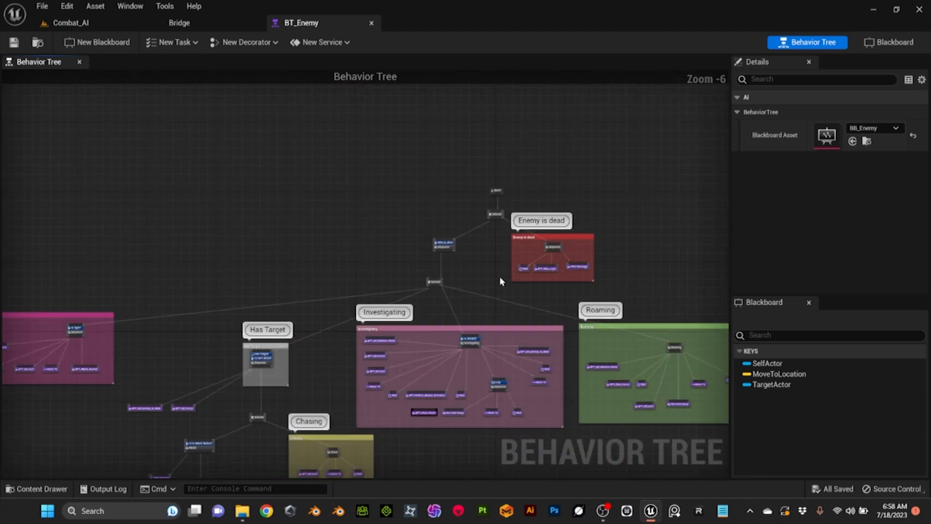
scroll(482, 250, up, 4)
right_drag(394, 261, 311, 304)
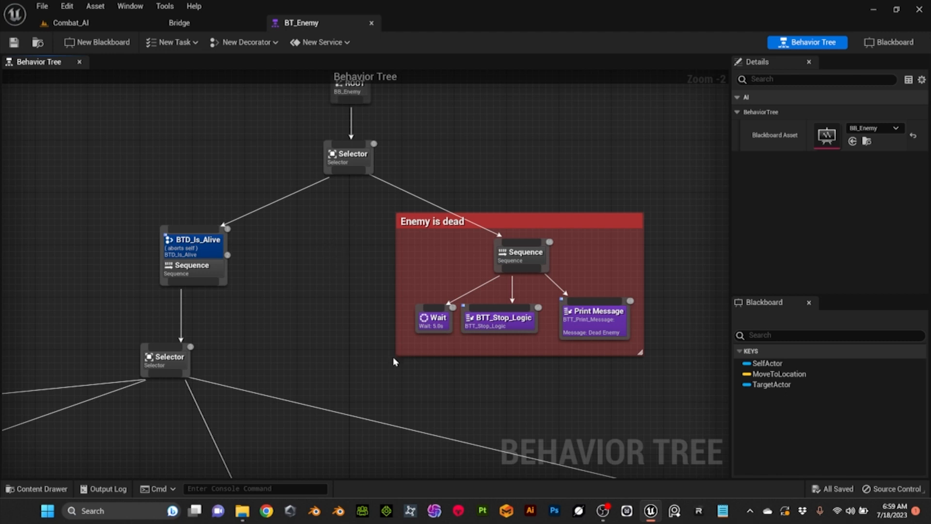
right_drag(332, 308, 341, 327)
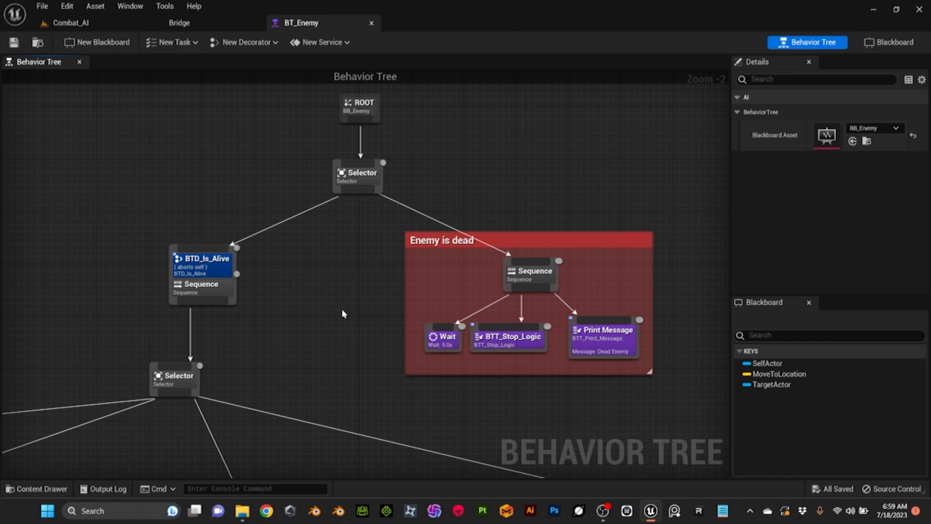
scroll(330, 316, down, 1)
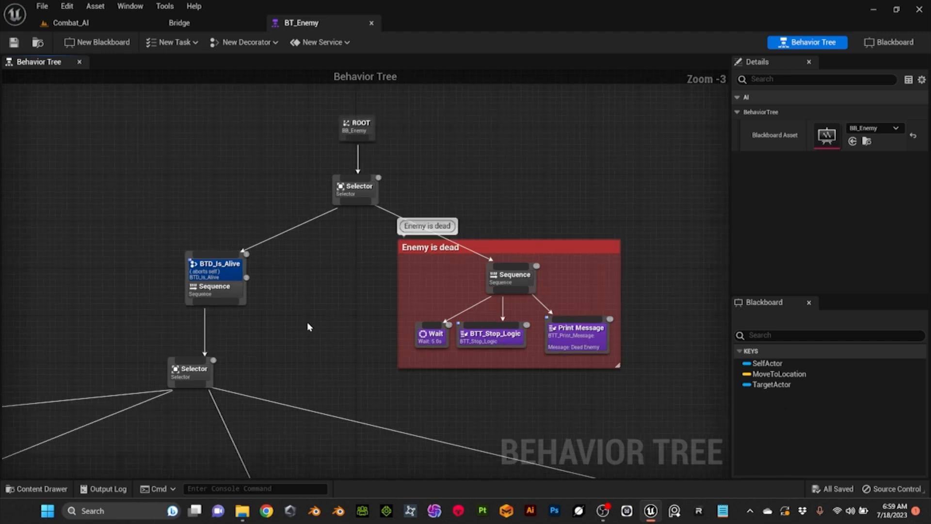
Survey the main branches below the alive sequence, from Agro and Has Target to Investigating and Roaming.
right_drag(308, 329, 364, 256)
scroll(357, 274, down, 3)
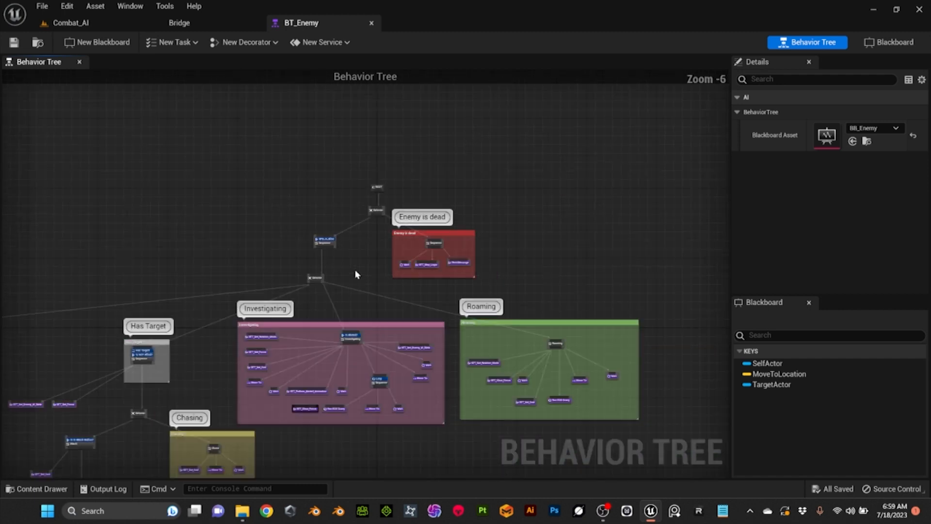
scroll(409, 222, up, 2)
scroll(413, 236, down, 2)
right_drag(386, 224, 550, 186)
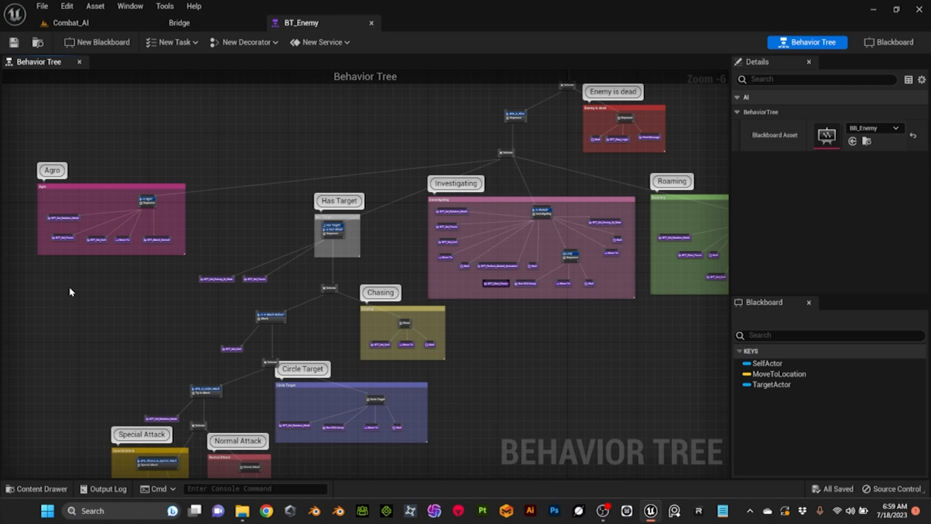
right_drag(709, 339, 656, 325)
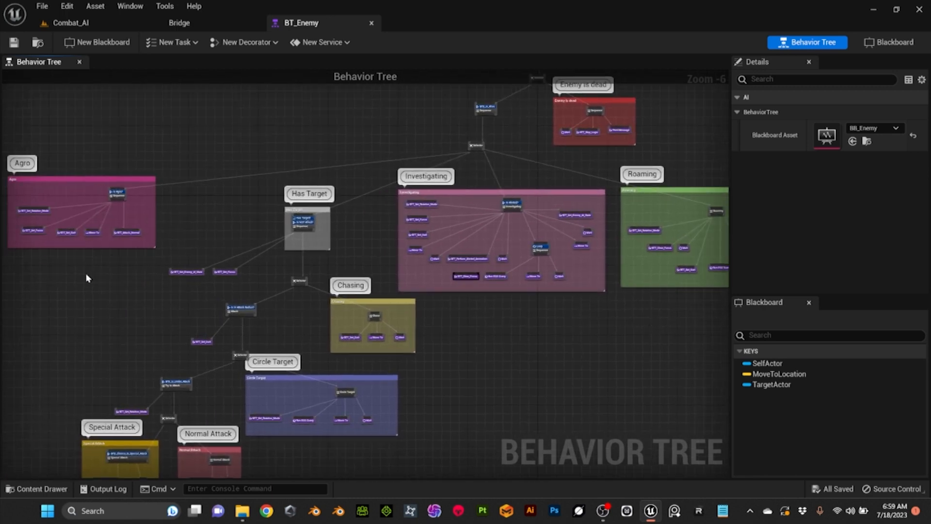
right_drag(693, 337, 538, 345)
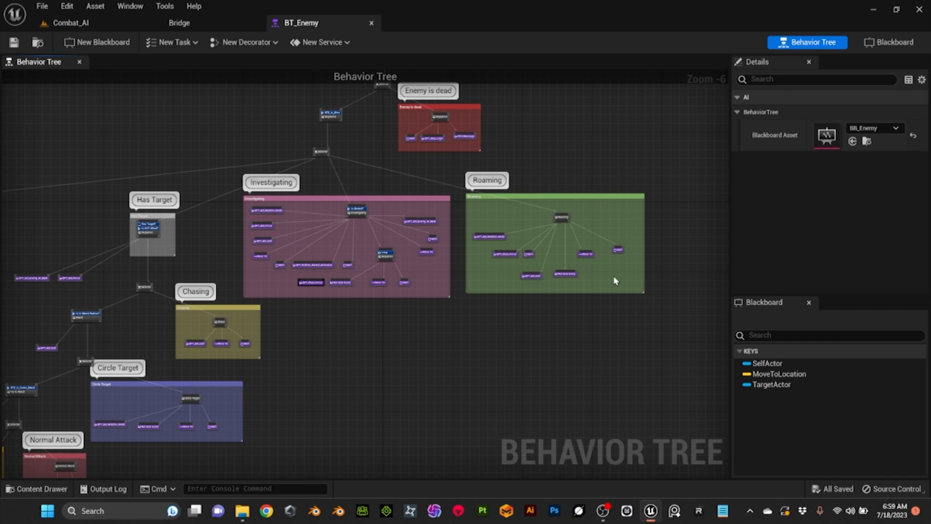
Examine the tasks in the Roaming sequence and in the Investigating sequence of the behavior tree.
scroll(599, 281, up, 2)
right_drag(590, 286, 623, 322)
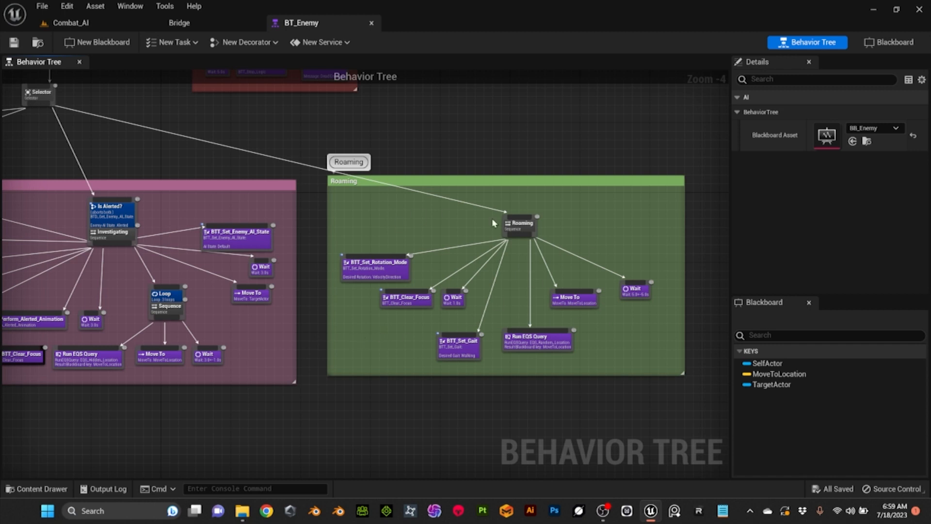
right_drag(364, 220, 541, 217)
right_drag(164, 148, 249, 125)
scroll(327, 154, up, 1)
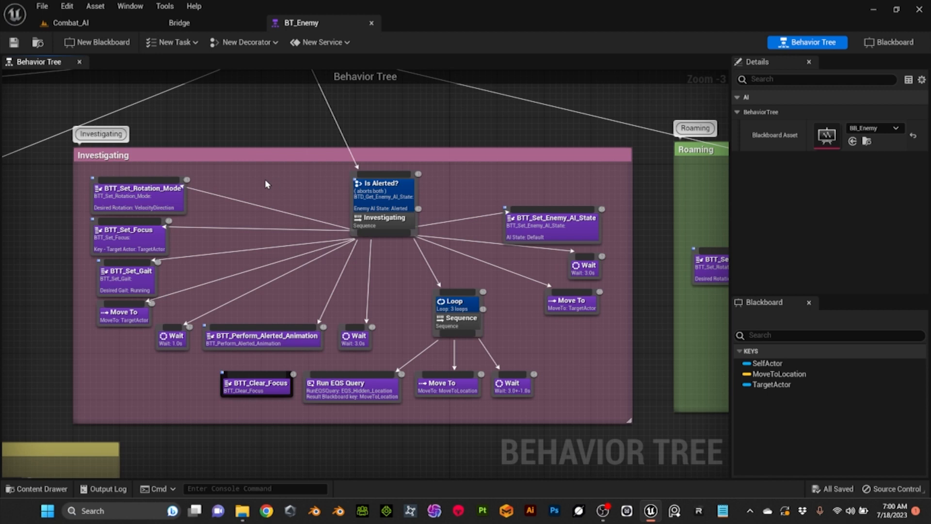
Examine the Has Target branch with its Chasing sequence and the Is in Attack Radius decorator.
scroll(265, 184, down, 2)
right_drag(132, 203, 473, 196)
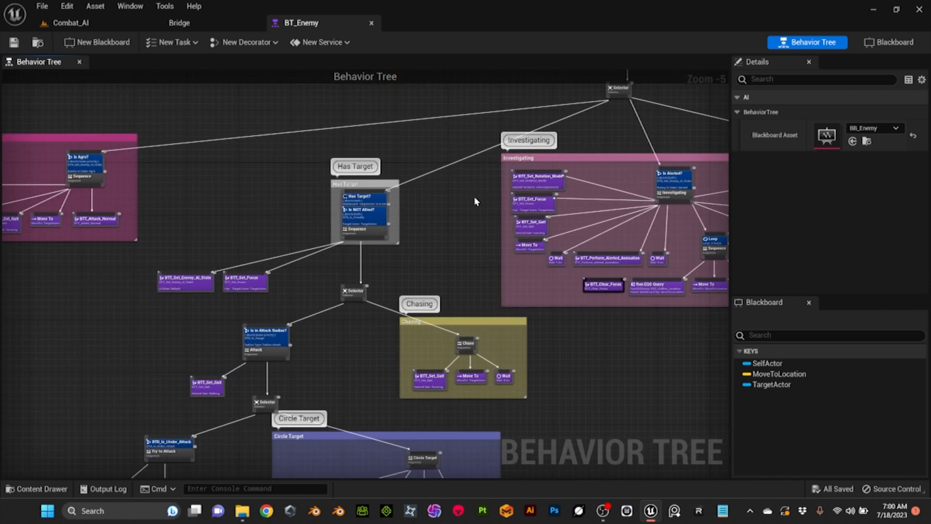
scroll(473, 196, up, 2)
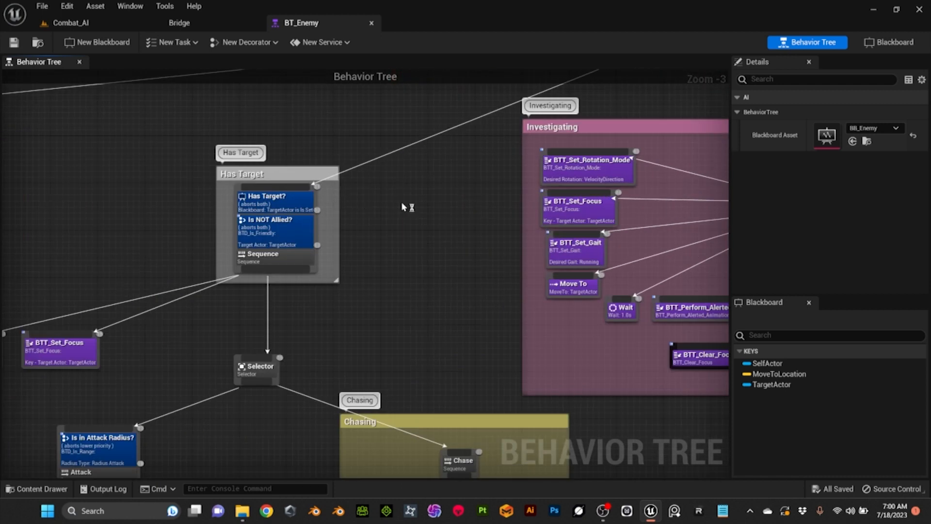
right_drag(379, 281, 420, 193)
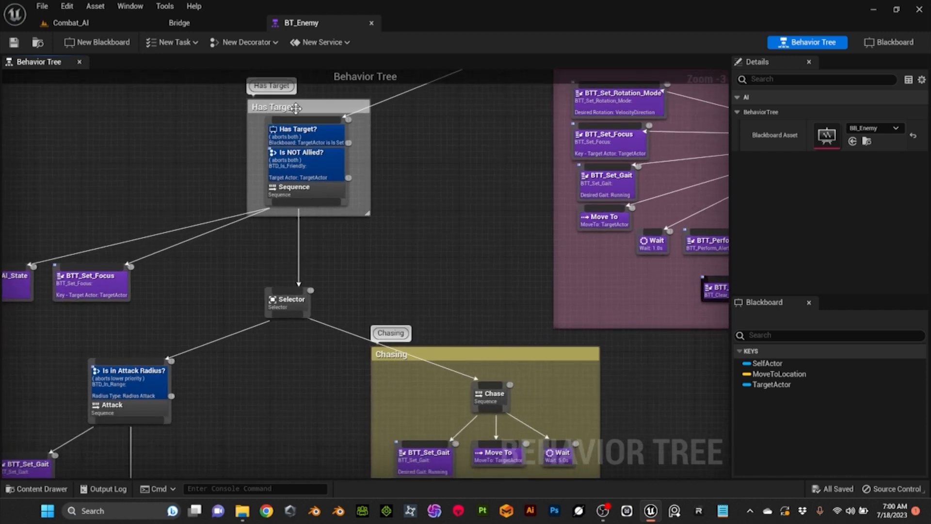
right_drag(236, 261, 217, 227)
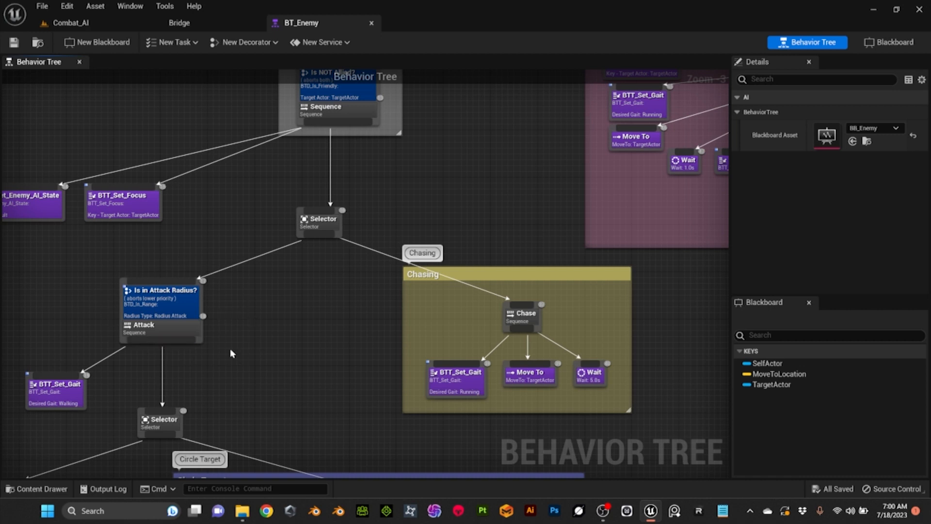
right_drag(277, 323, 375, 299)
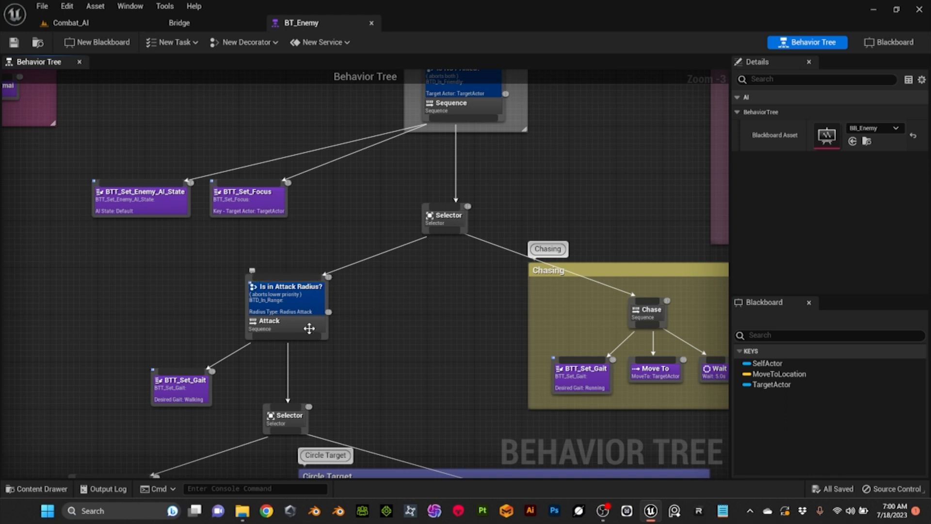
right_drag(366, 329, 373, 167)
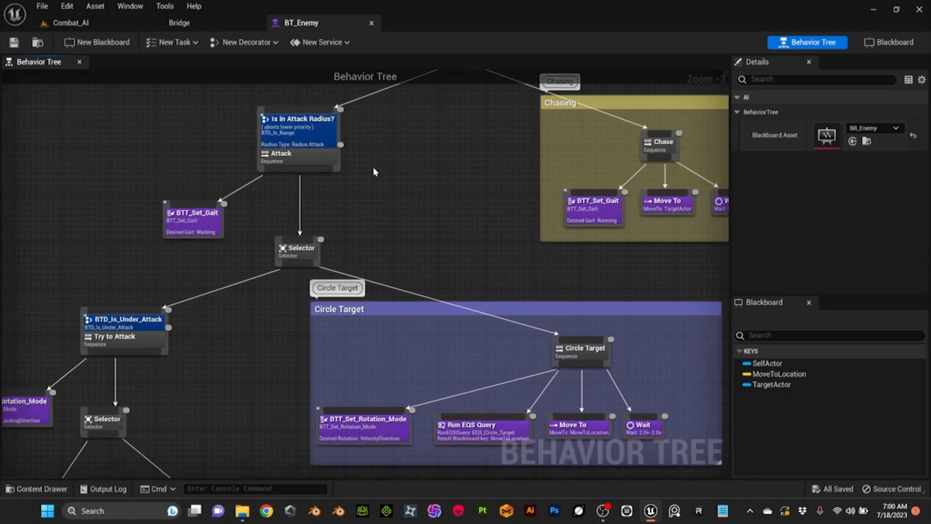
Examine the Try to Attack and Circle Target sequences together with the Special Attack and Normal Attack branches.
scroll(373, 167, down, 1)
scroll(373, 175, up, 1)
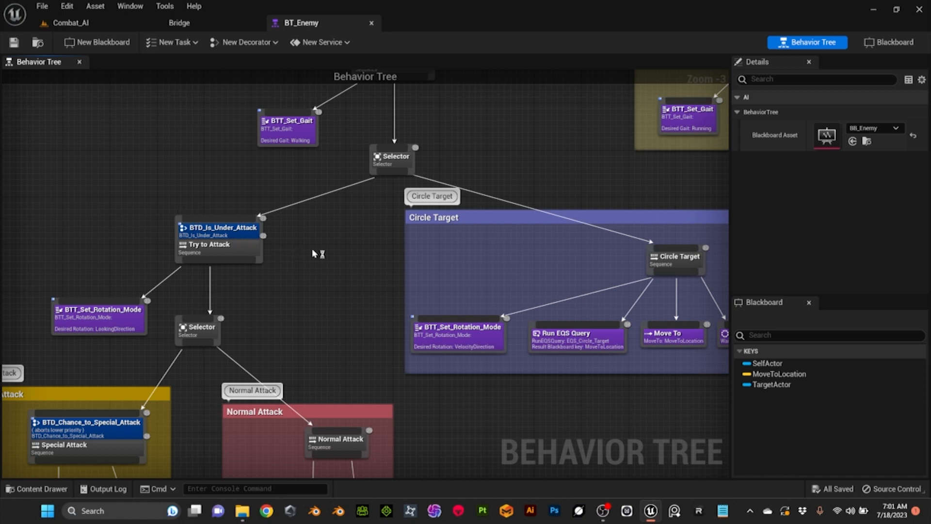
right_drag(330, 254, 330, 249)
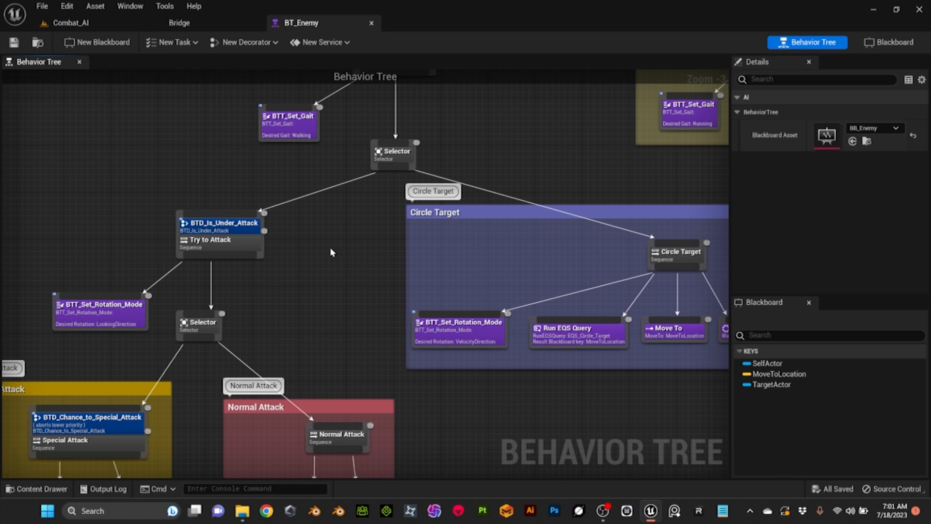
right_drag(330, 248, 298, 199)
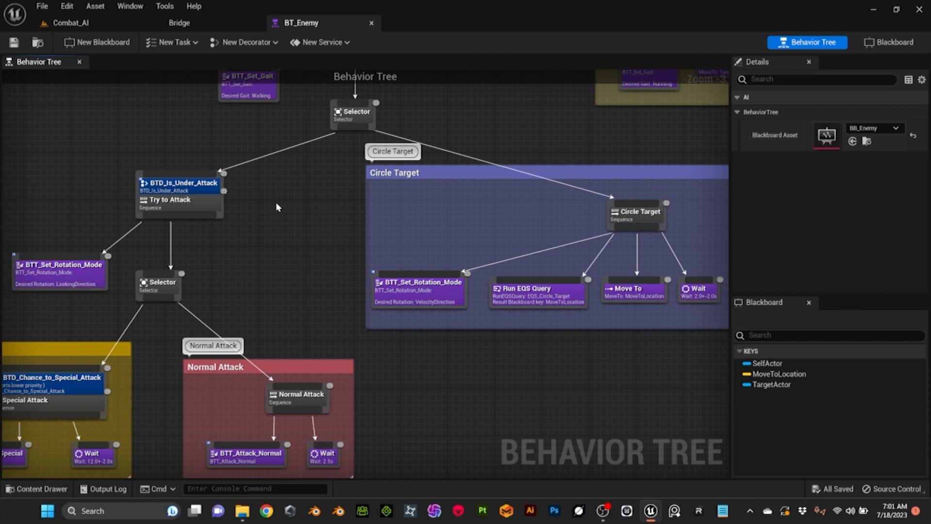
right_drag(307, 201, 204, 223)
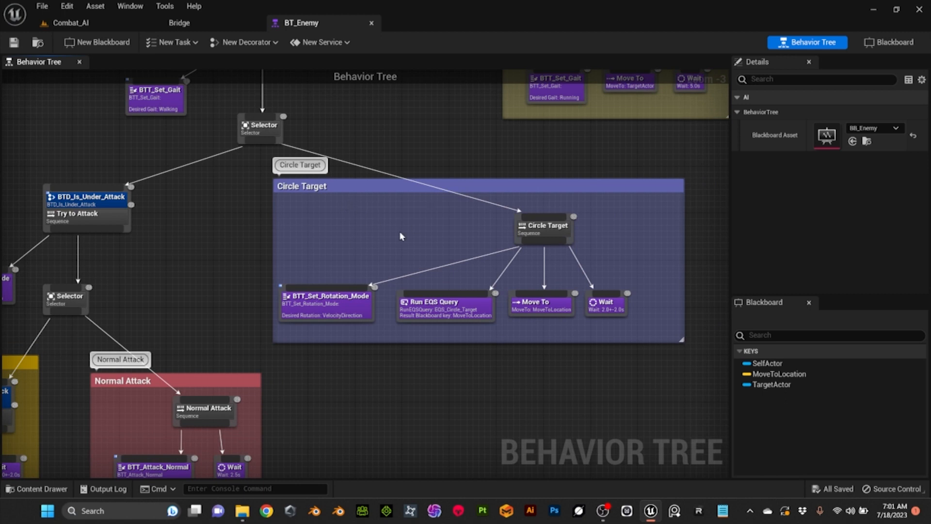
right_drag(230, 227, 347, 237)
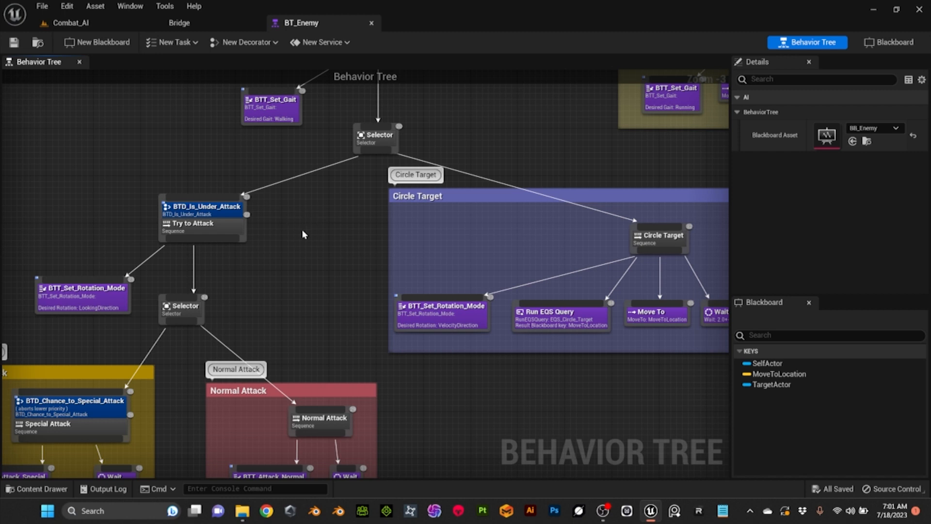
right_drag(295, 229, 455, 159)
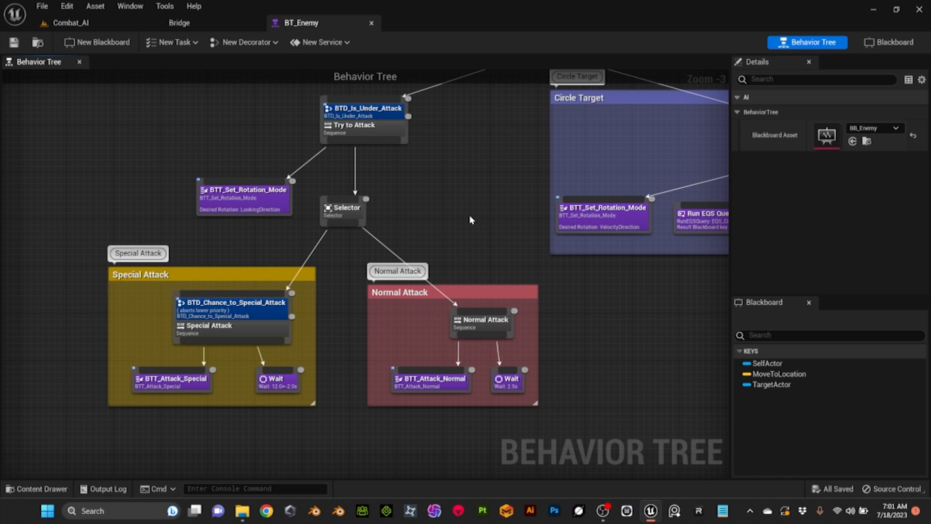
scroll(470, 217, down, 2)
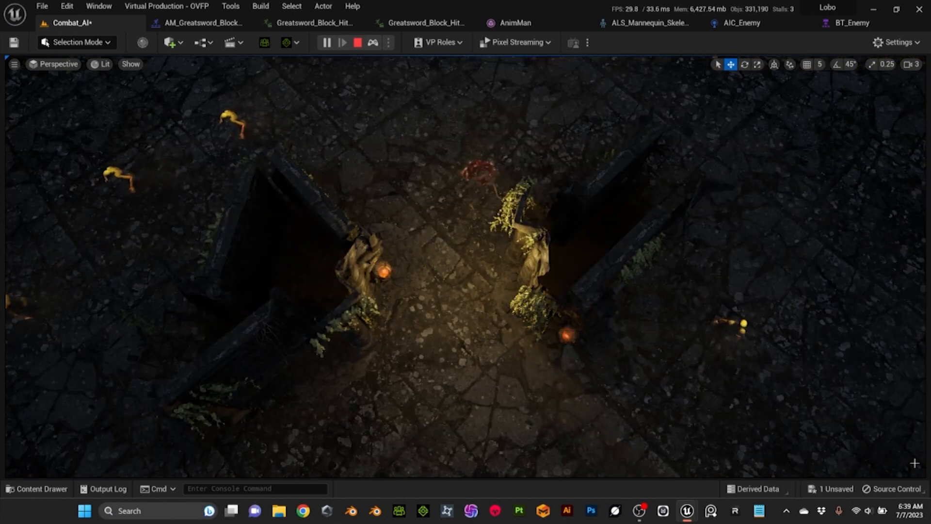
Play-test the Combat_AI level by running the greatsword character forward between the torch-lit ruins toward the enemy.
scroll(915, 463, down, 3)
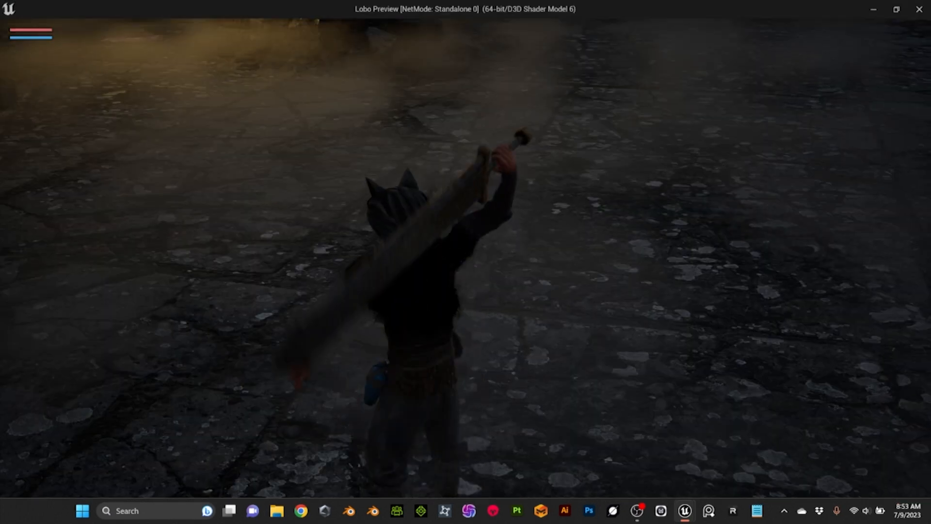
key(w)
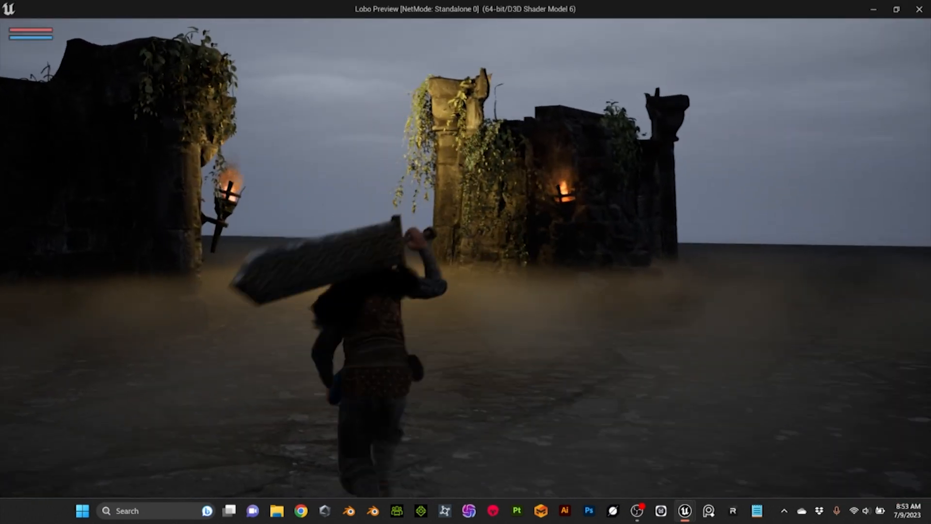
key(w)
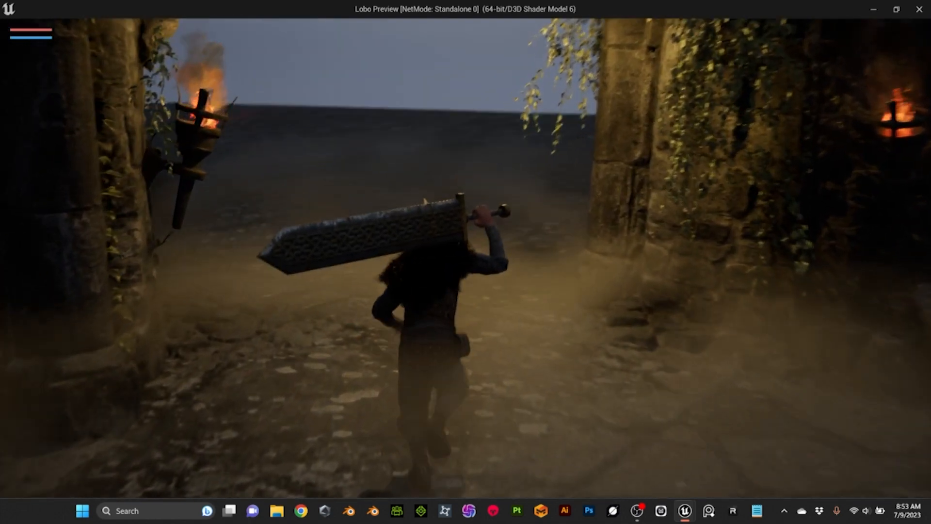
key(w)
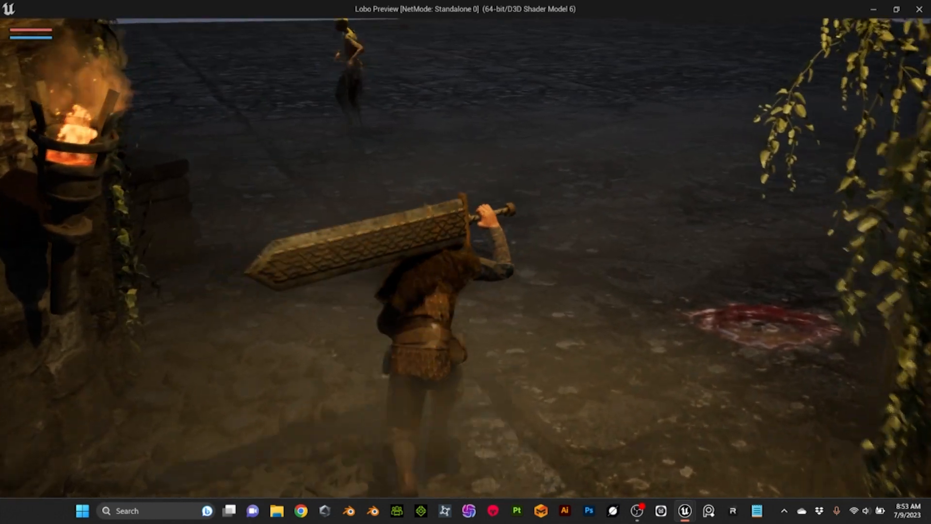
Run the greatsword character onto the open stone ground, attack the targeted enemy and reposition around the approaching group.
key(w)
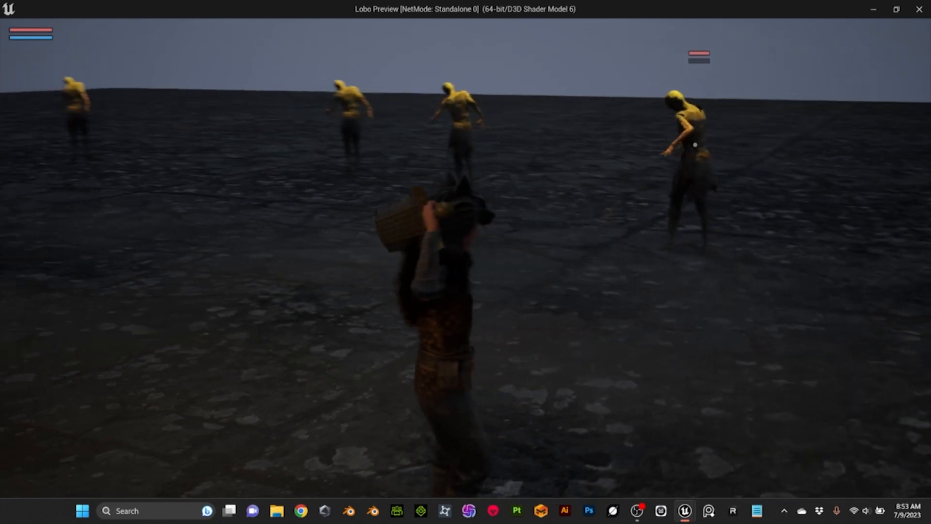
key(w)
click(466, 262)
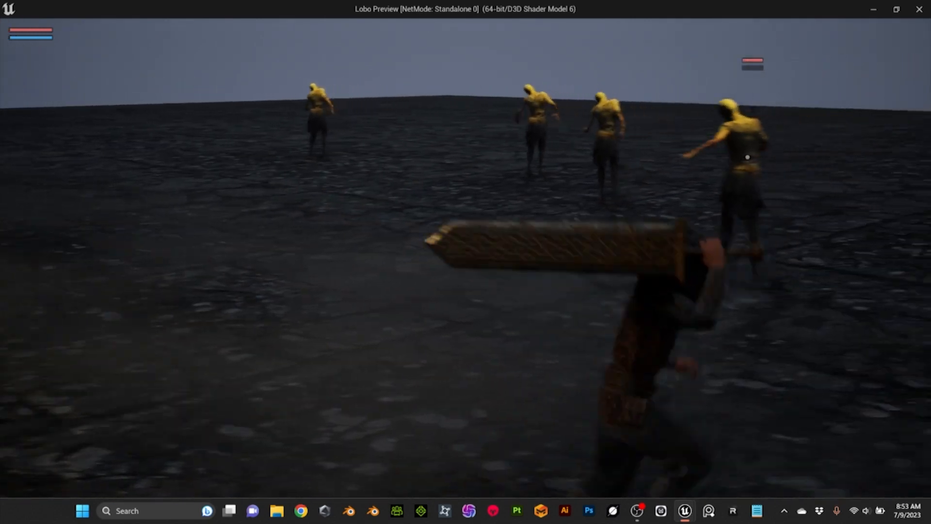
key(w)
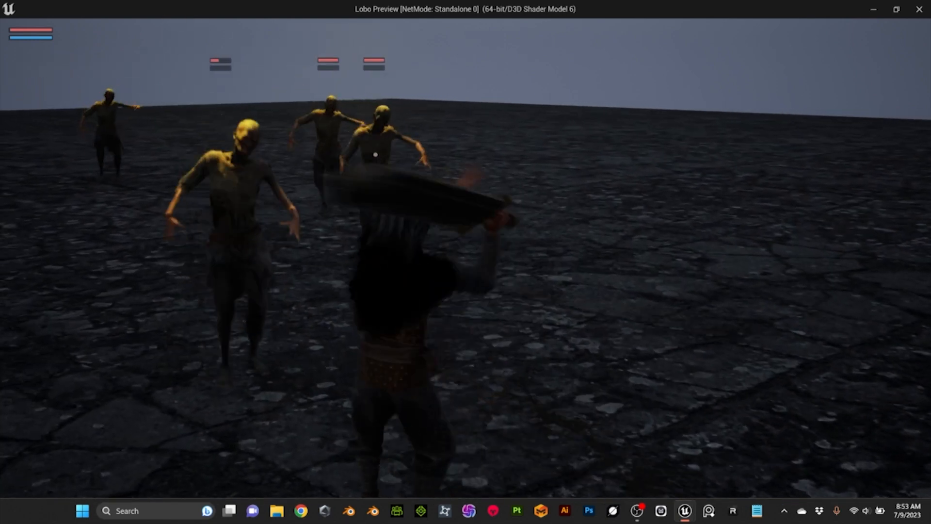
key(d)
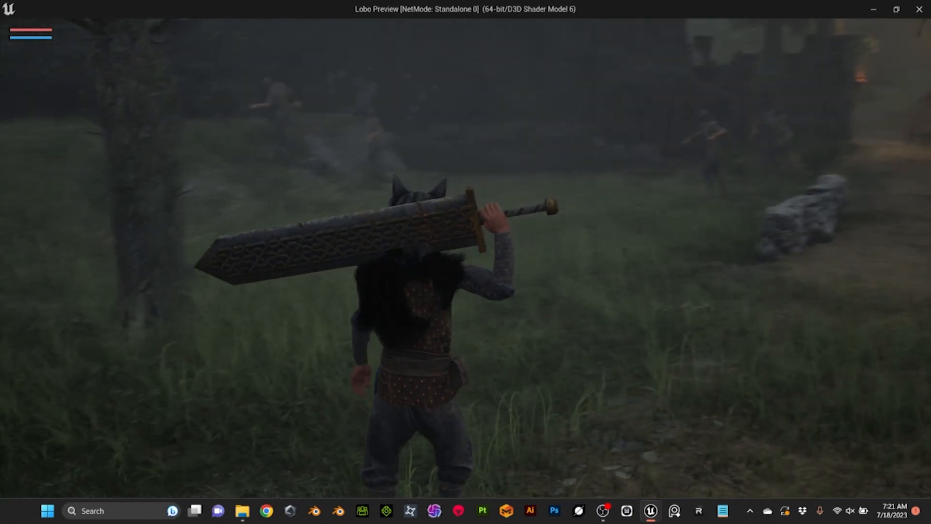
Test the greatsword character's movement in the grassy forest level by moving sideways, backward and forward near the stone wall.
key(d)
key(a)
key(s)
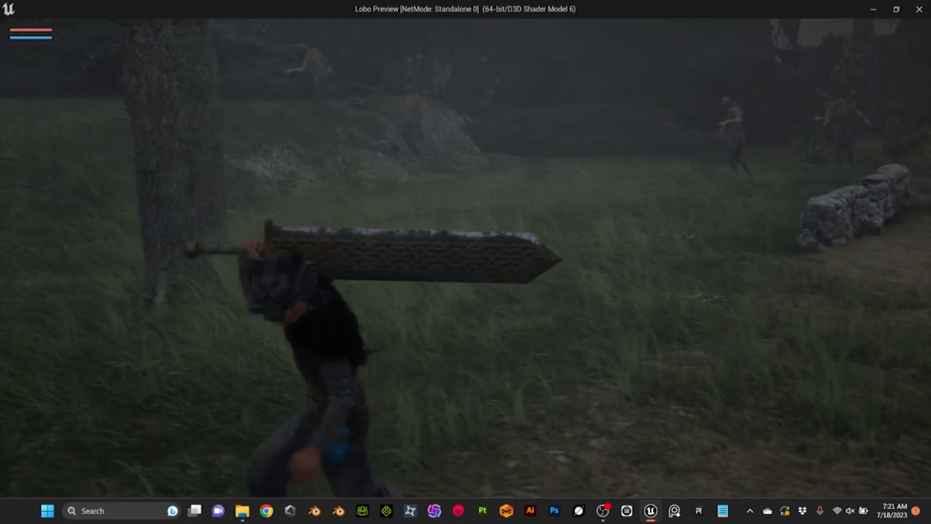
key(d)
key(w)
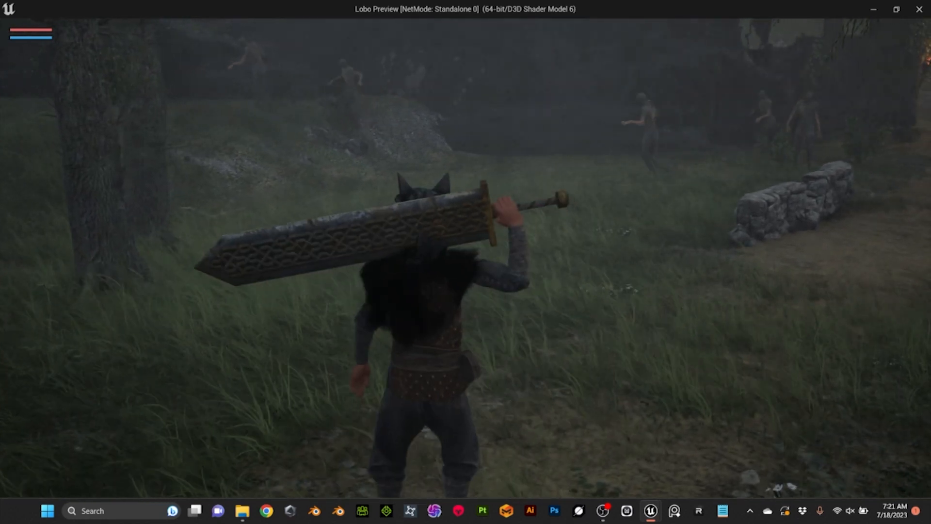
Test the character's sideways dodges in both directions through the tall grass, finishing with a forward move.
key(a)
key(shift)
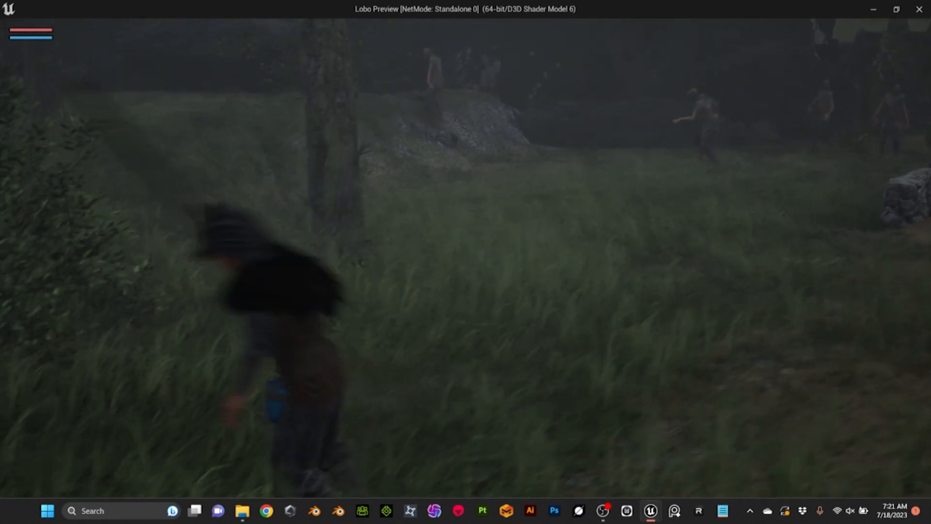
key(d)
key(shift)
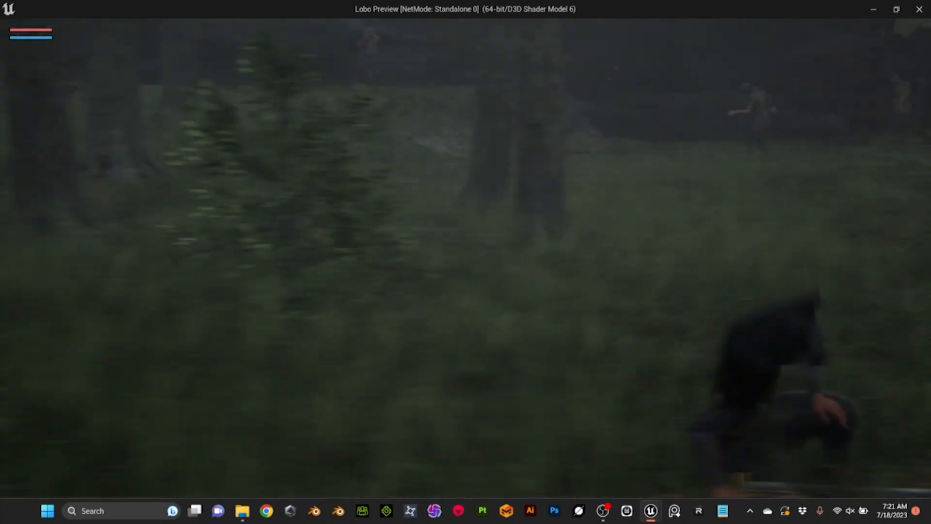
key(w)
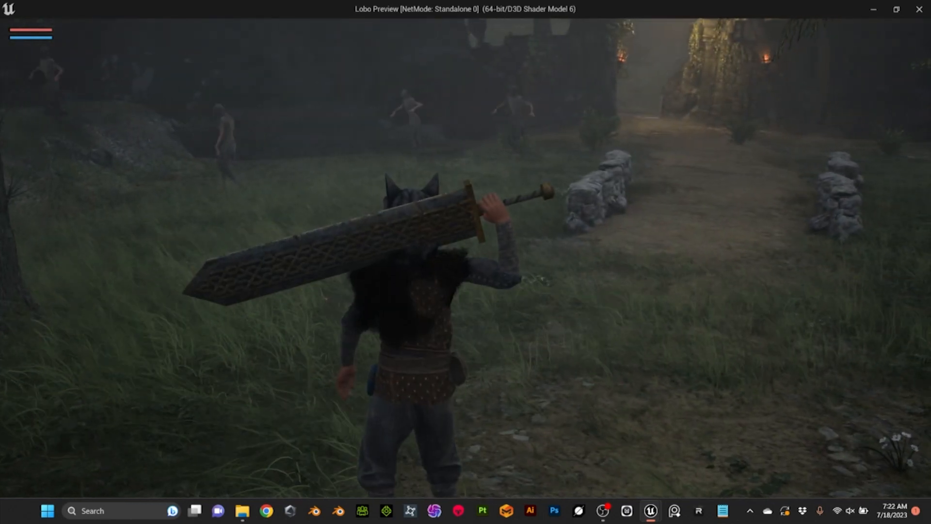
Run the character off the dirt path through the grass and close in on the enemies by the rocks.
key(w)
key(d)
key(a)
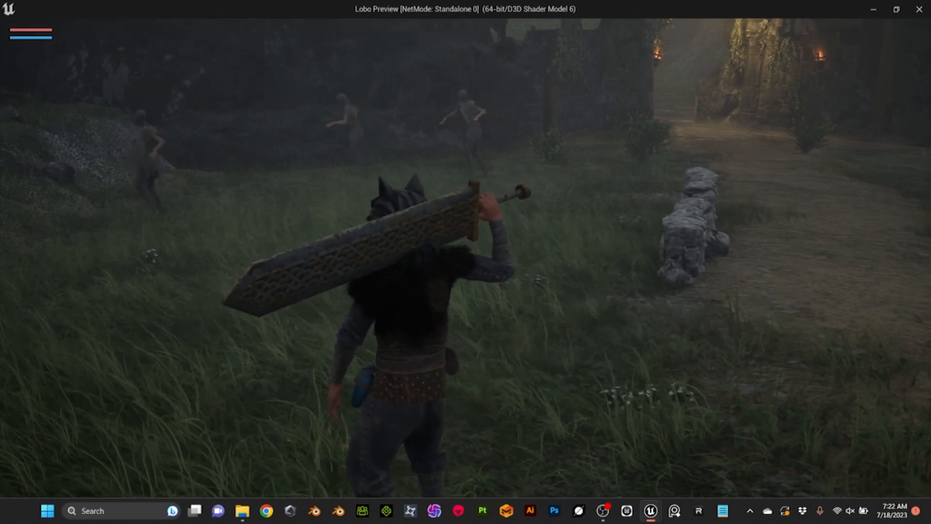
key(w)
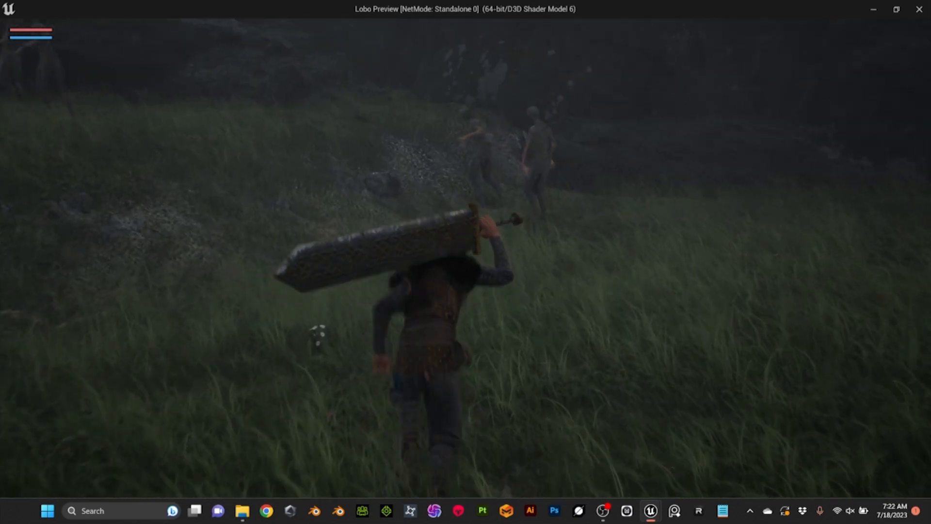
key(w)
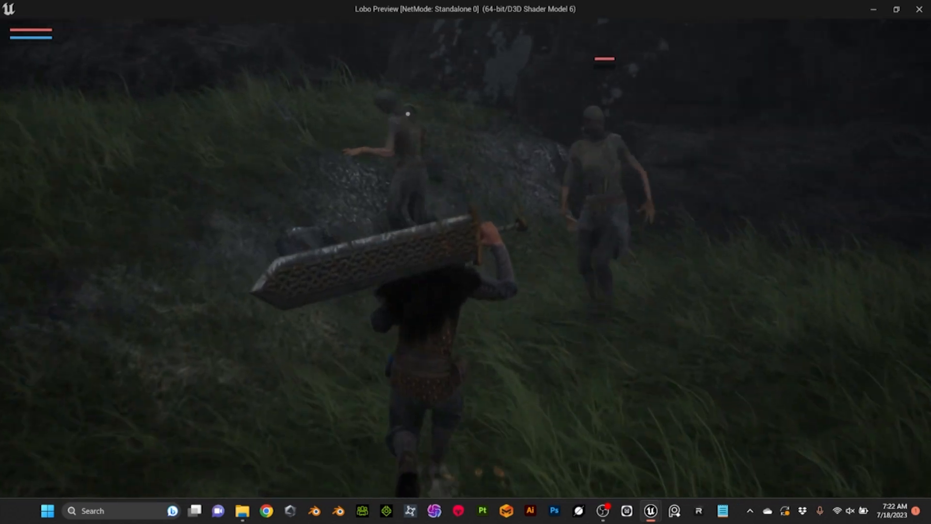